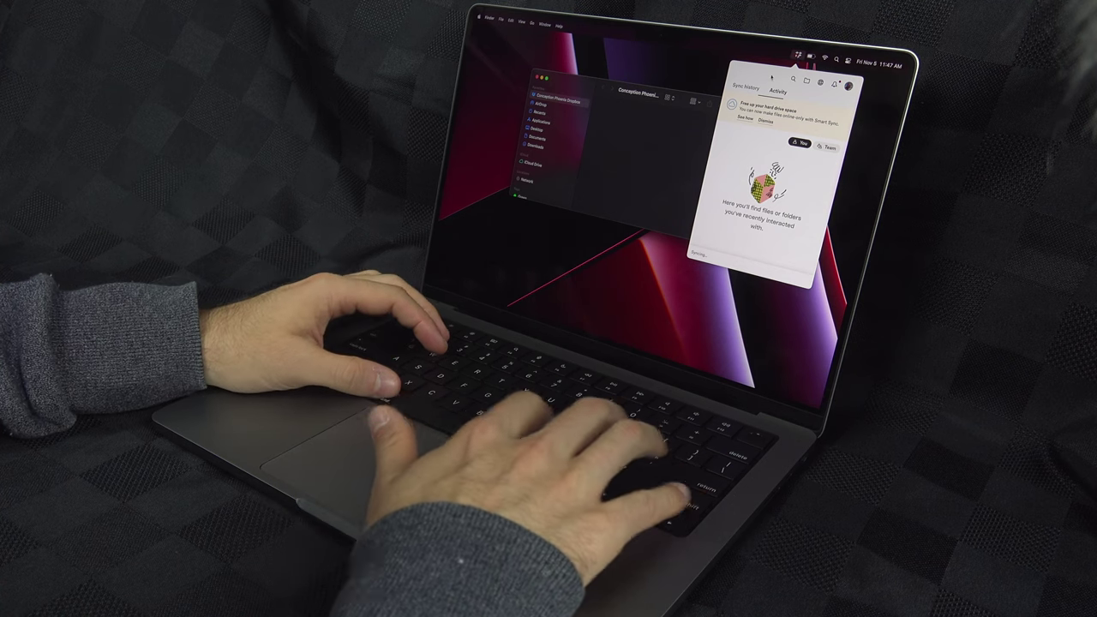
- Open the Dropbox network preferences, apply the bandwidth settings for download and upload rates, and close the preferences
key(super+comma)
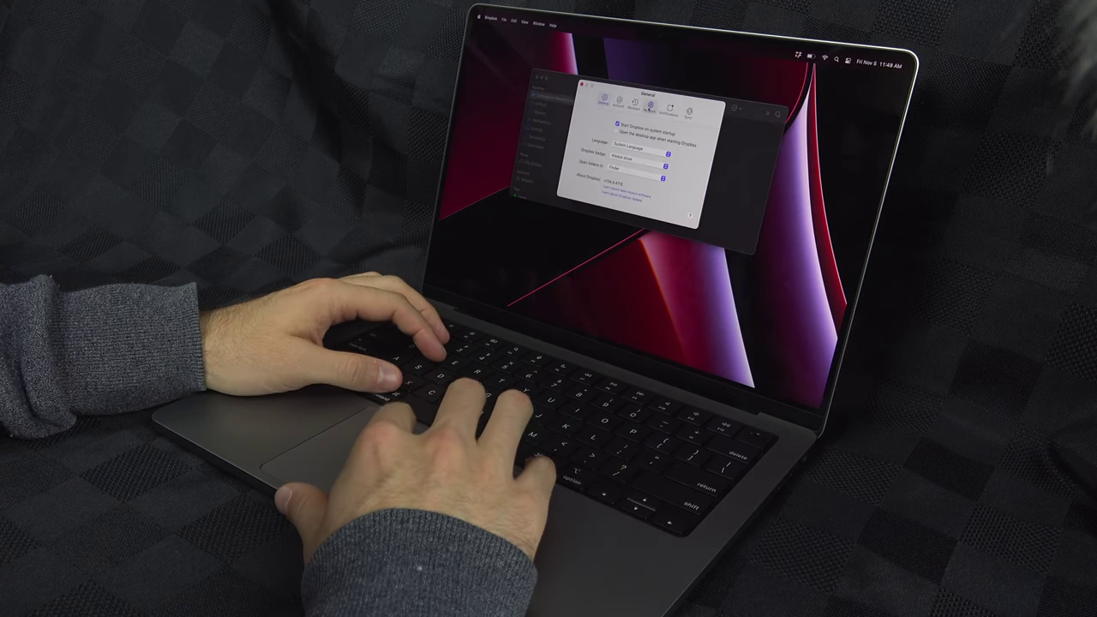
click(650, 104)
click(648, 129)
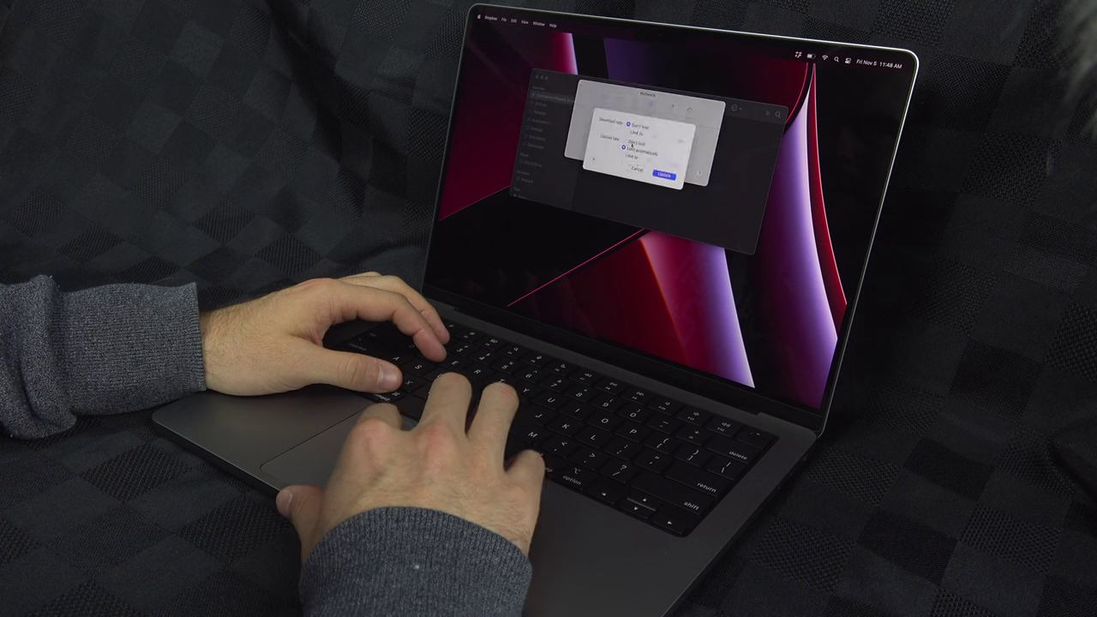
click(659, 175)
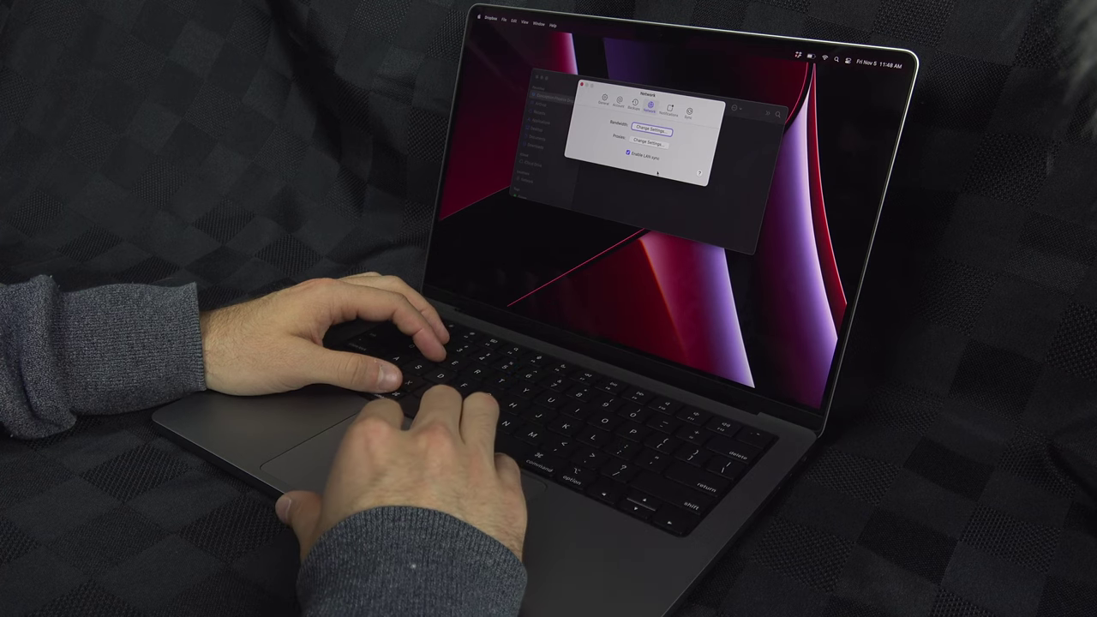
key(super+w)
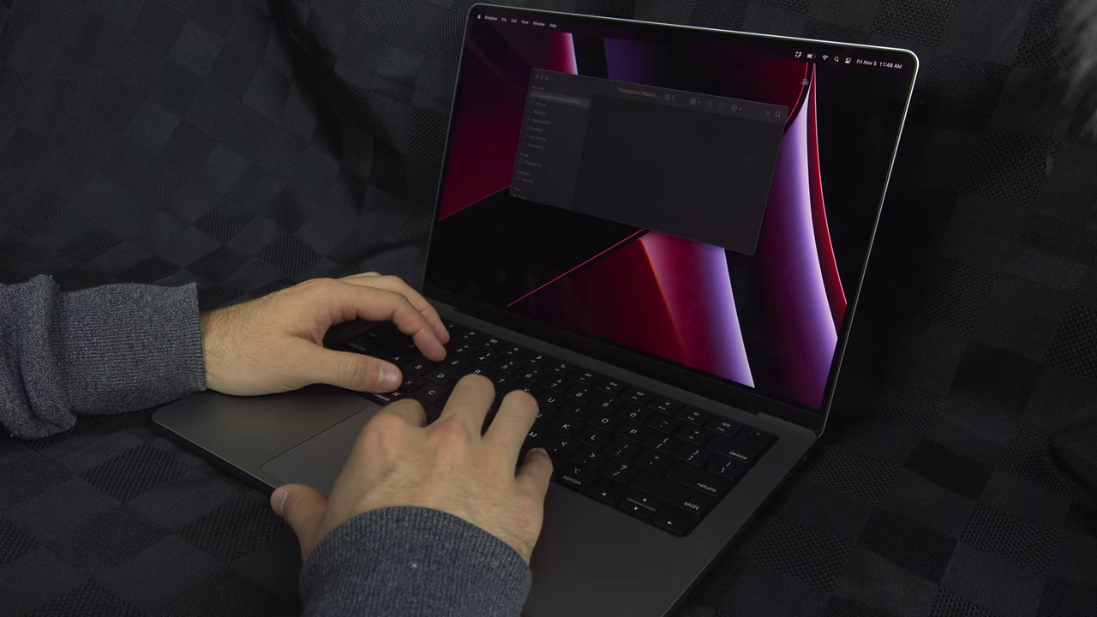
- Check the Dropbox sync activity and close the open Dropbox folder window in Finder
click(799, 55)
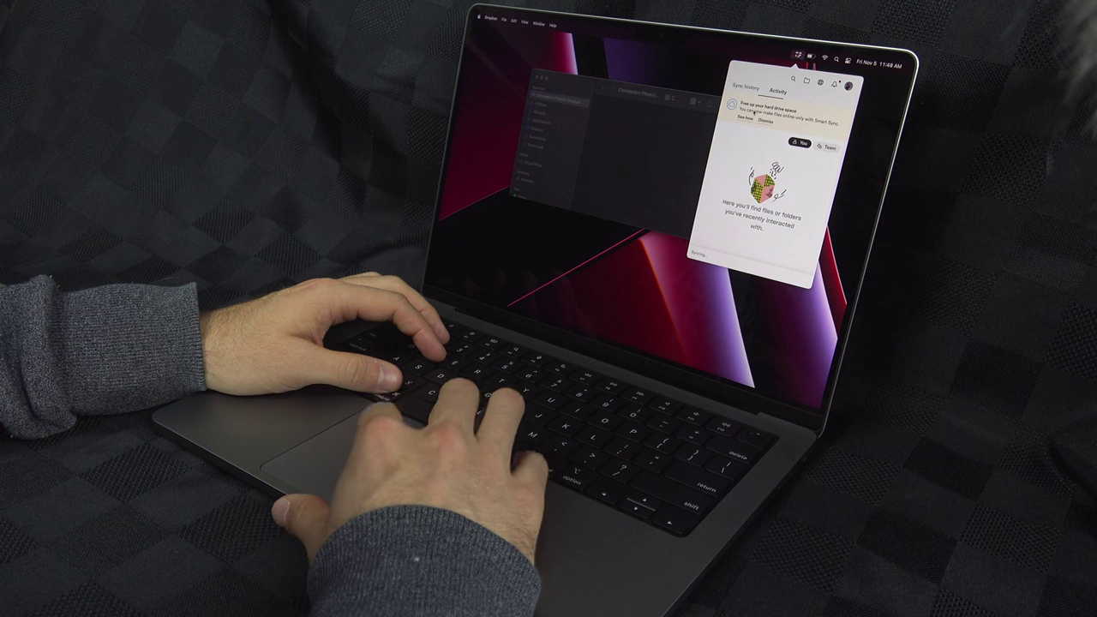
click(556, 101)
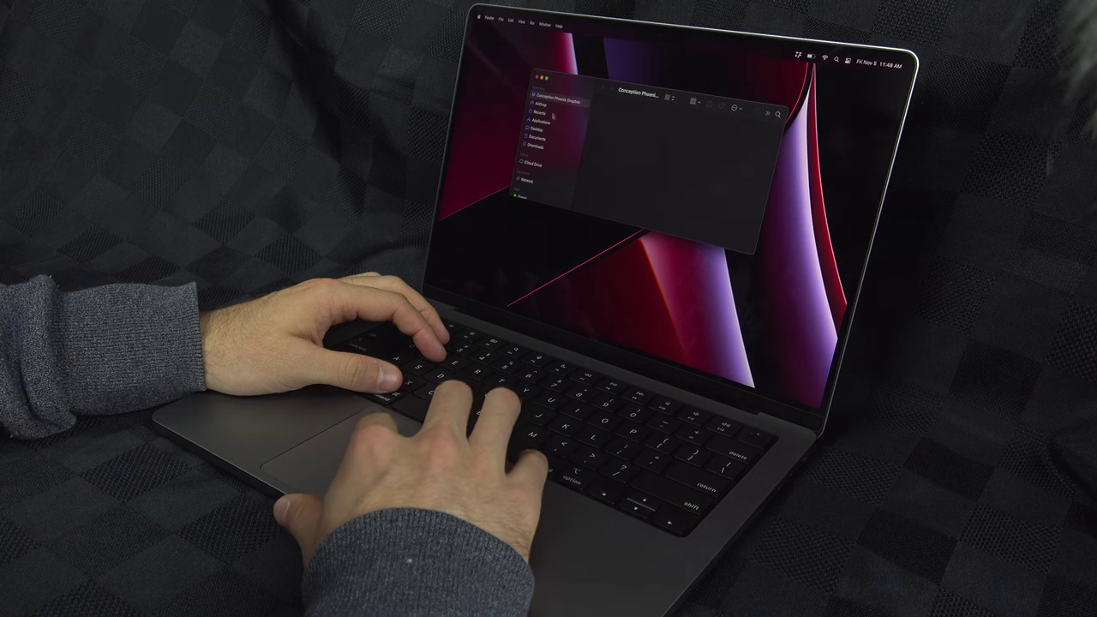
key(super+w)
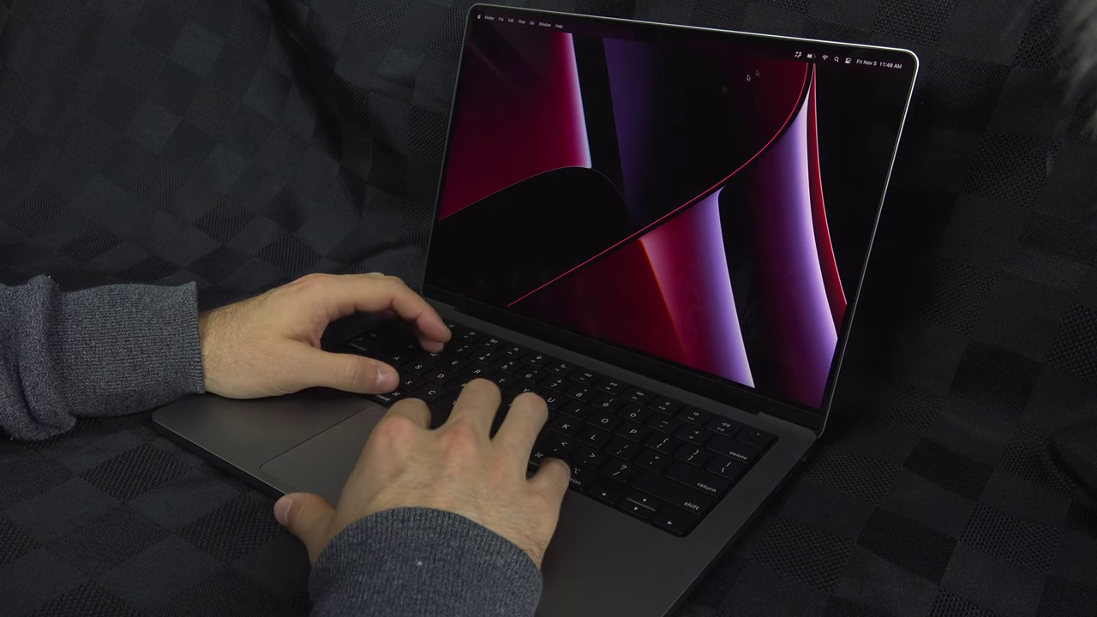
click(799, 56)
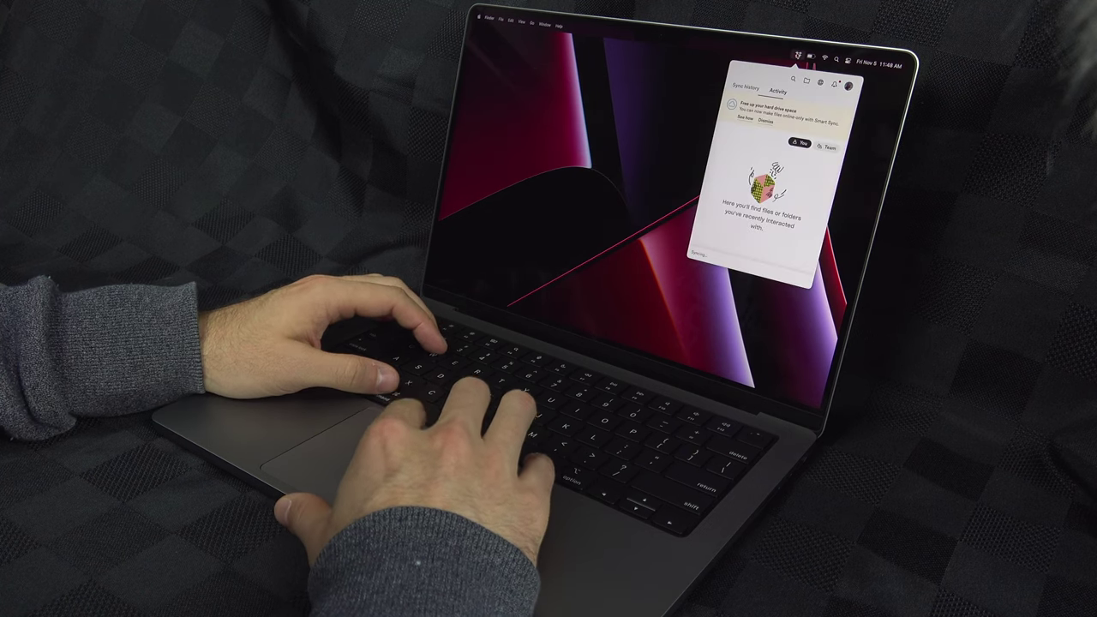
key(Escape)
- Launch QuickTime Player and set up a new screen recording
mouse_move(602, 310)
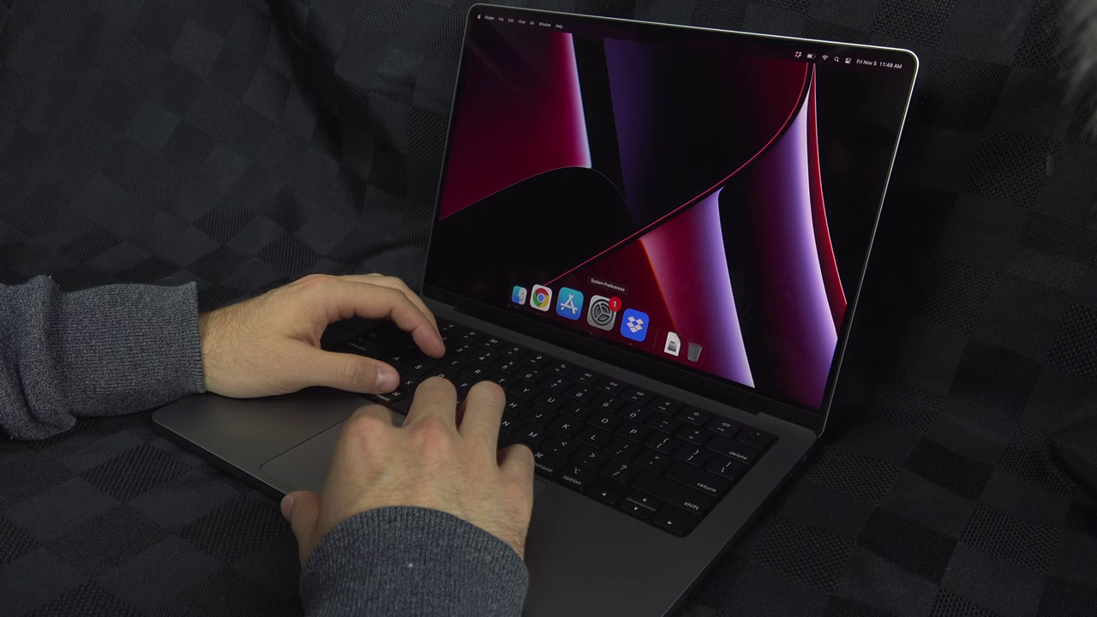
key(super+space)
text(quick)
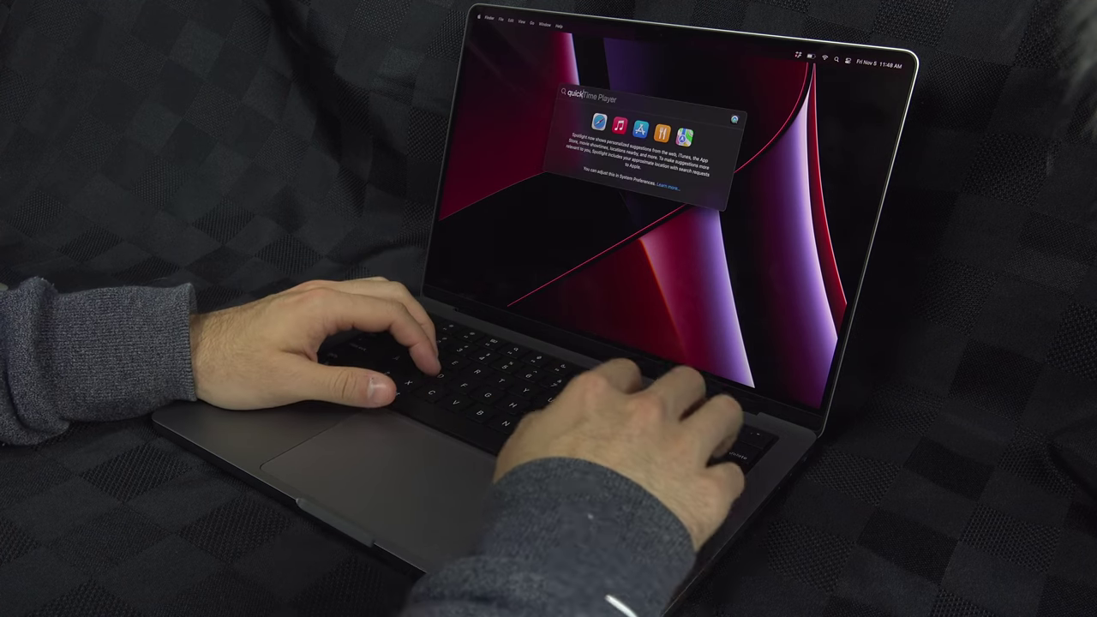
key(Return)
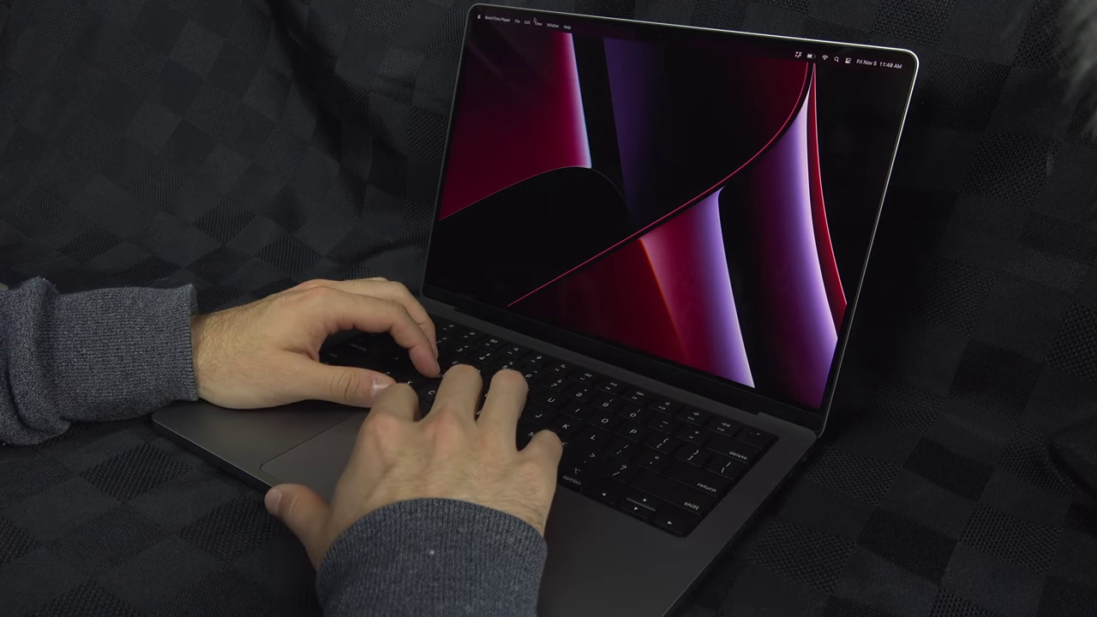
click(517, 21)
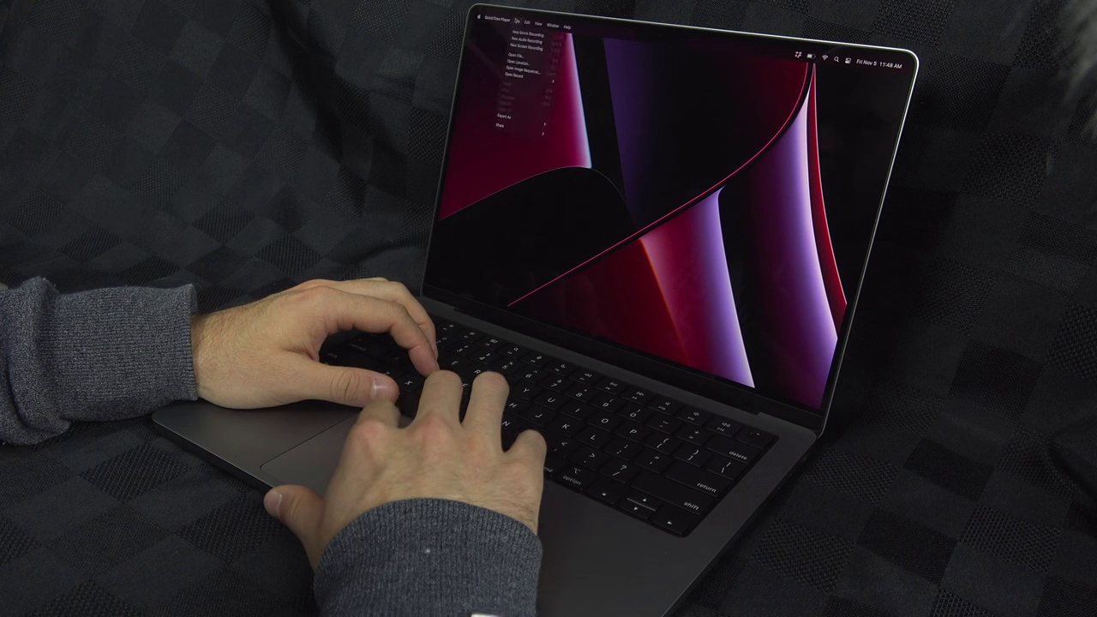
click(527, 48)
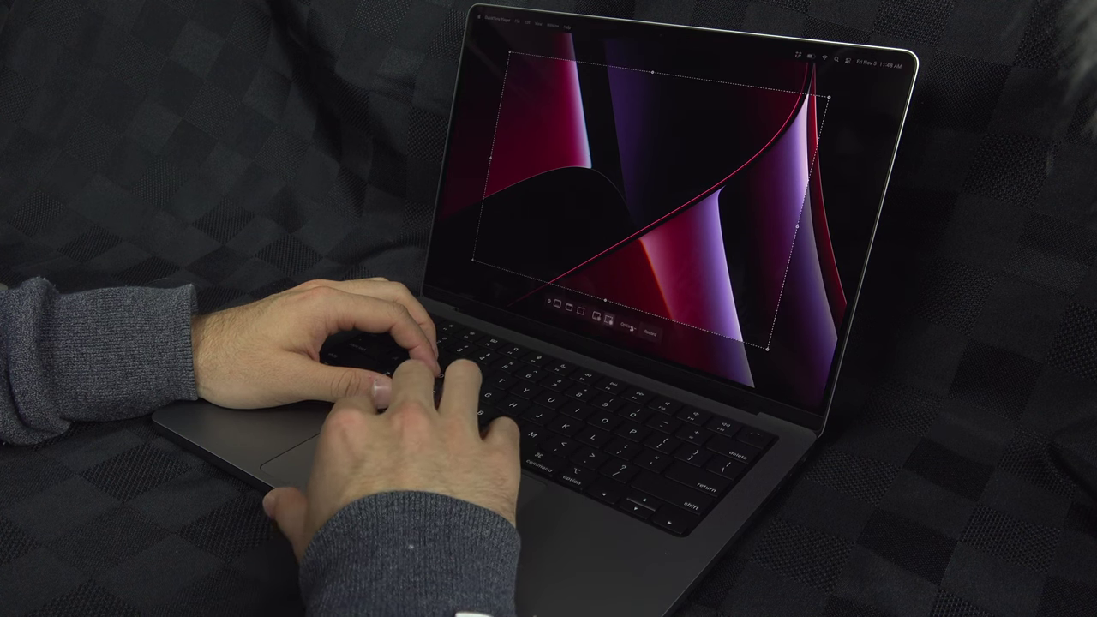
- Enlarge the selected recording area to cover the whole screen
click(630, 328)
click(631, 328)
click(632, 329)
click(635, 329)
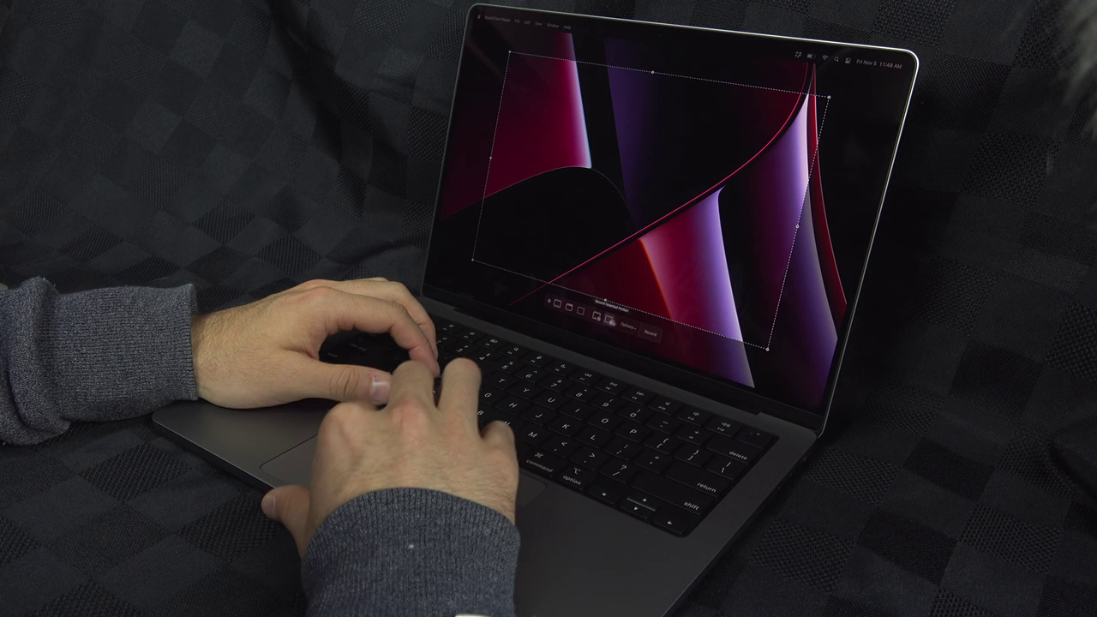
drag(767, 349, 821, 397)
drag(510, 53, 479, 15)
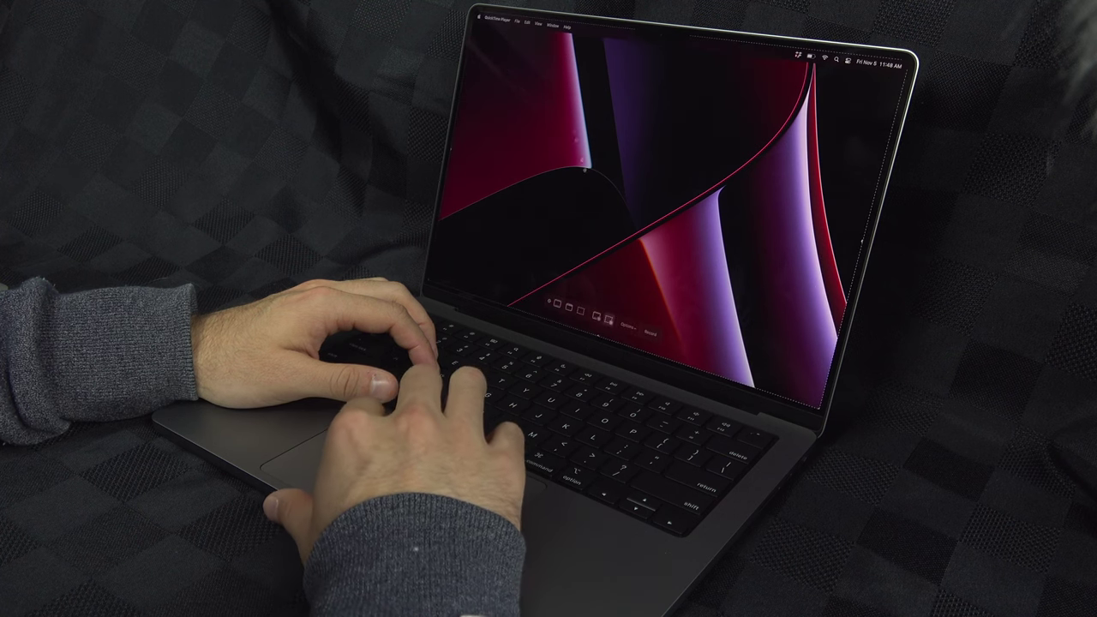
- Set the recording to capture the entire screen with the MacBook Pro Microphone and start it
click(597, 318)
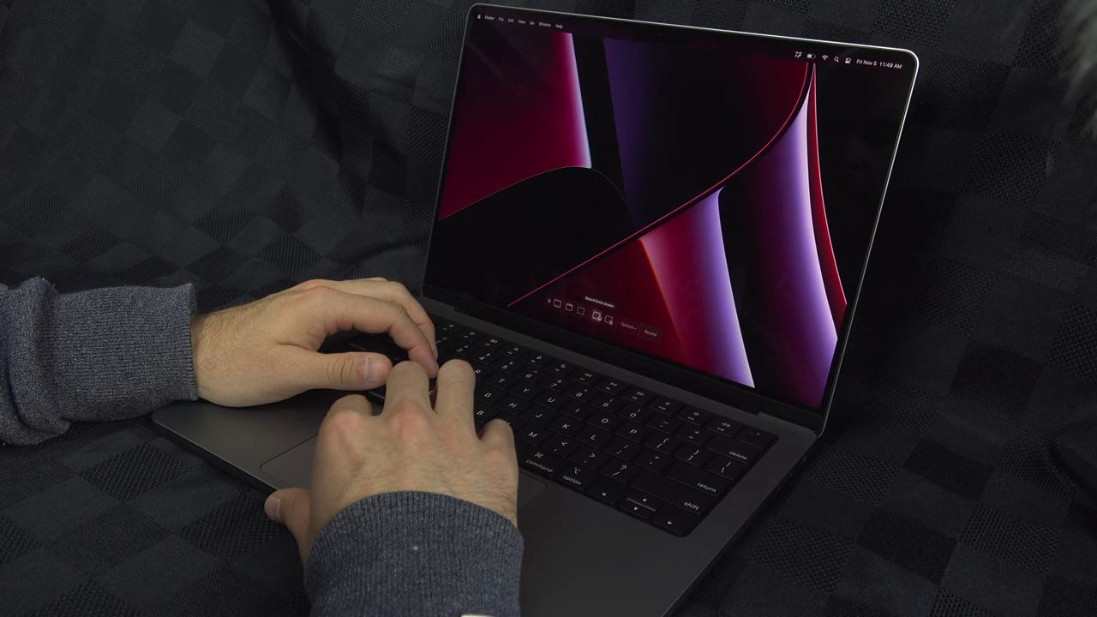
click(631, 328)
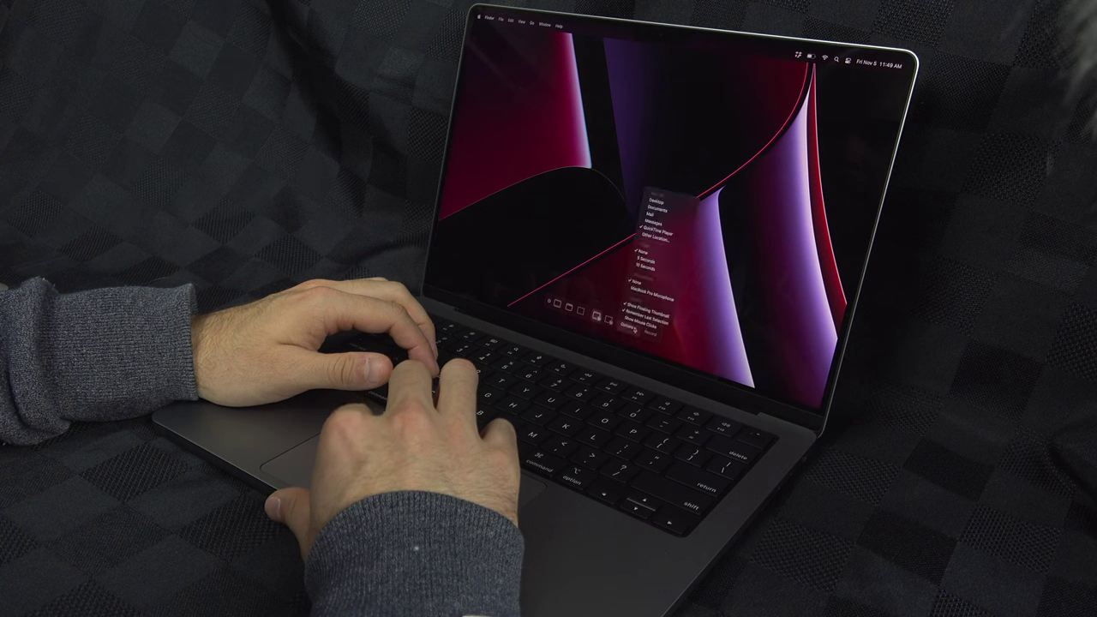
click(650, 290)
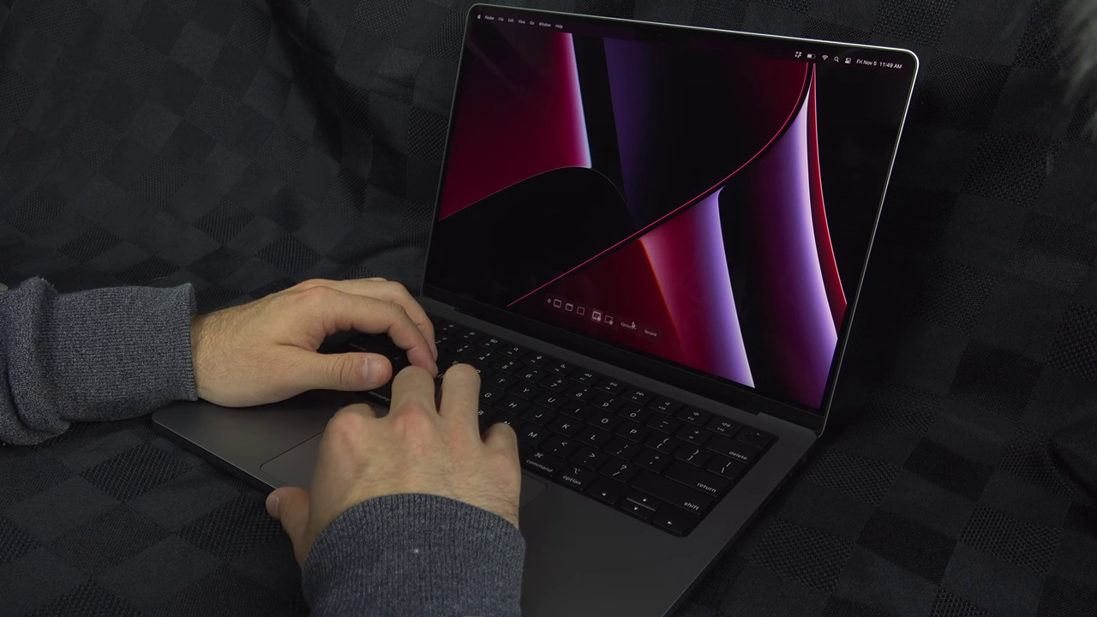
click(647, 333)
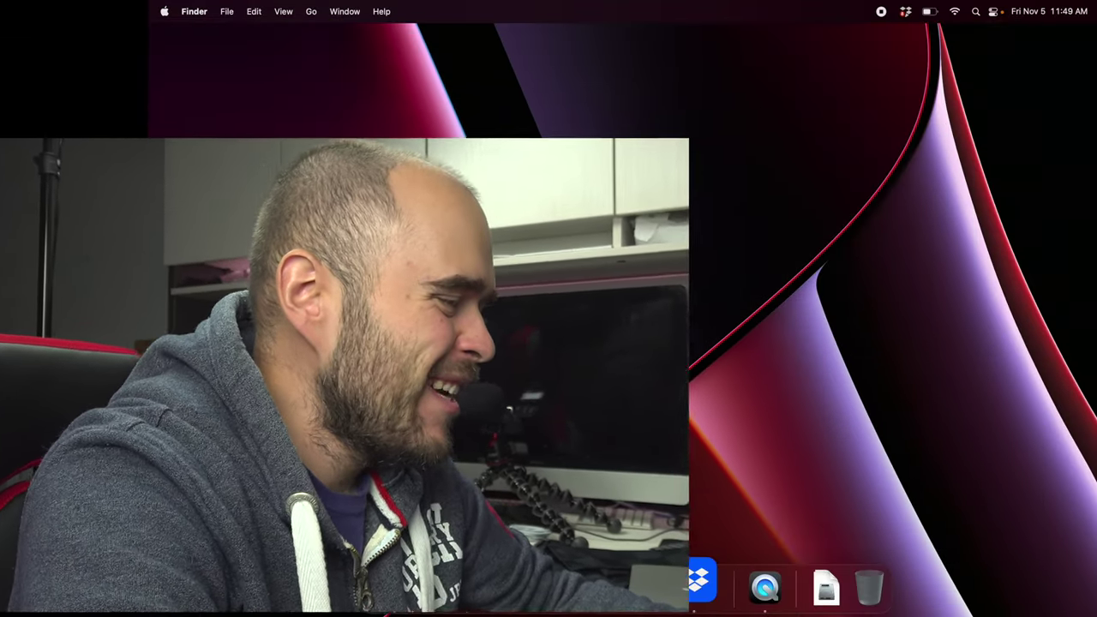
- Switch to the App Store and look over the featured and new apps on the Discover page
click(548, 586)
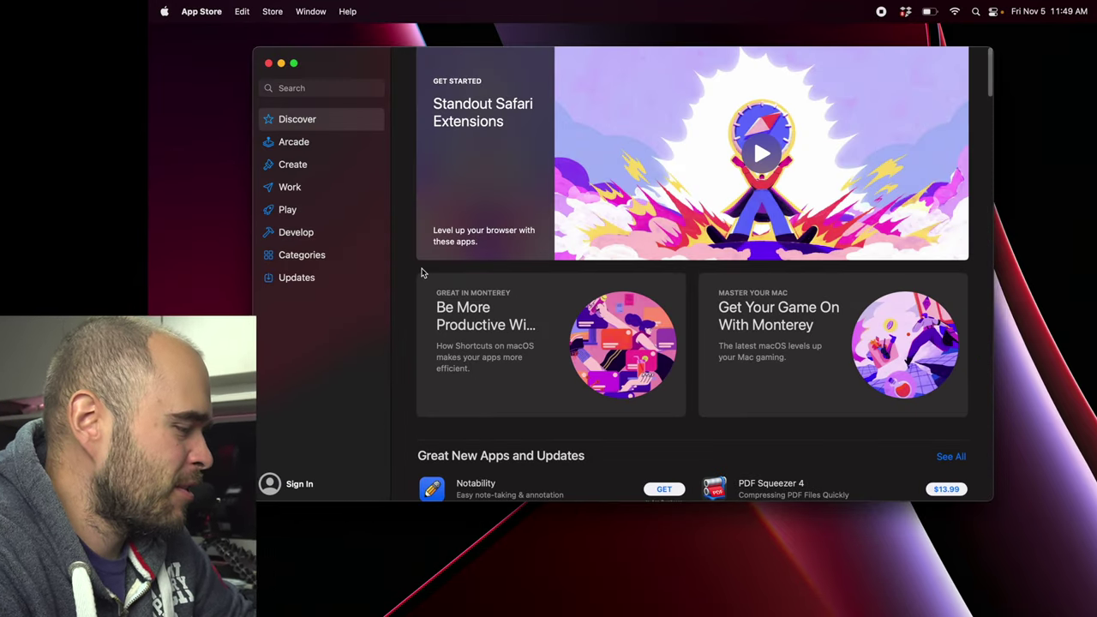
key(super+comma)
key(super+w)
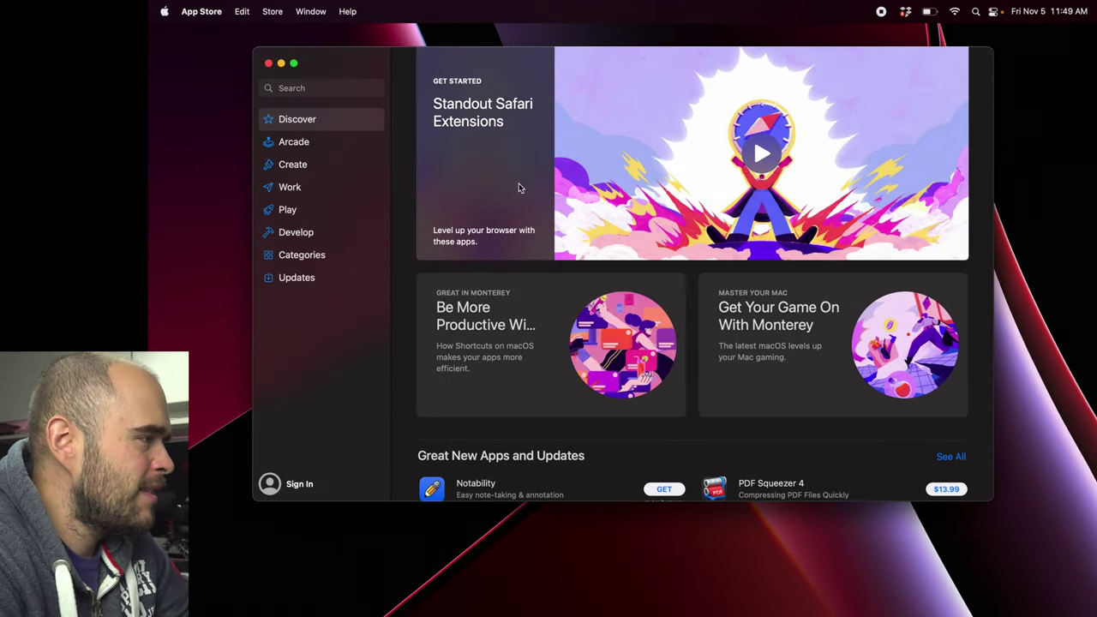
drag(444, 69, 440, 70)
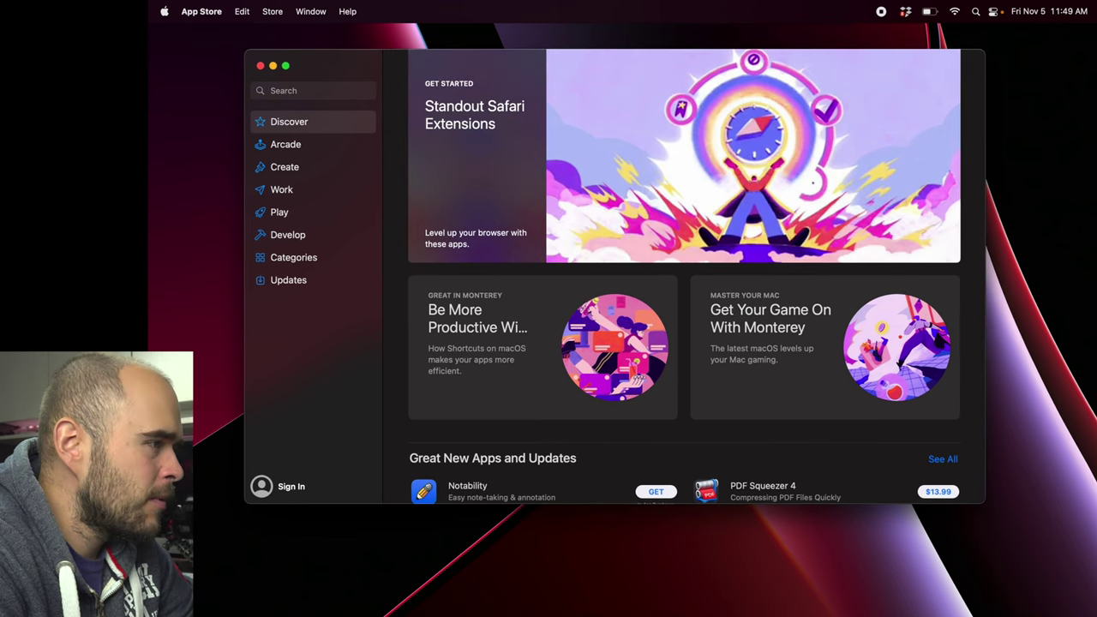
mouse_move(641, 203)
scroll(641, 202, down, 5)
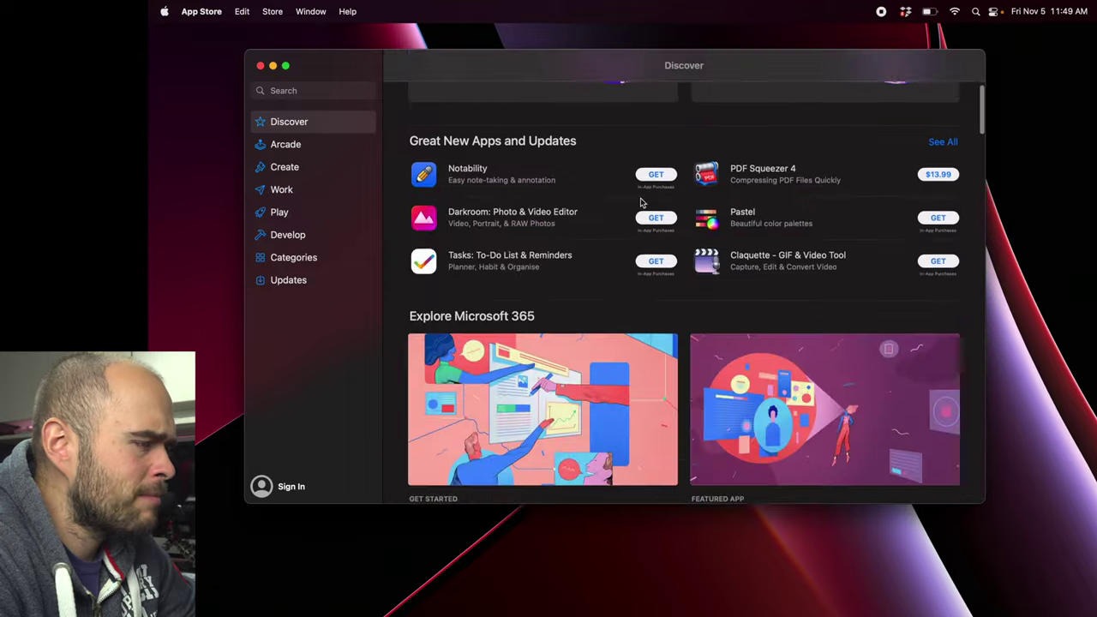
scroll(641, 203, up, 5)
scroll(641, 202, down, 10)
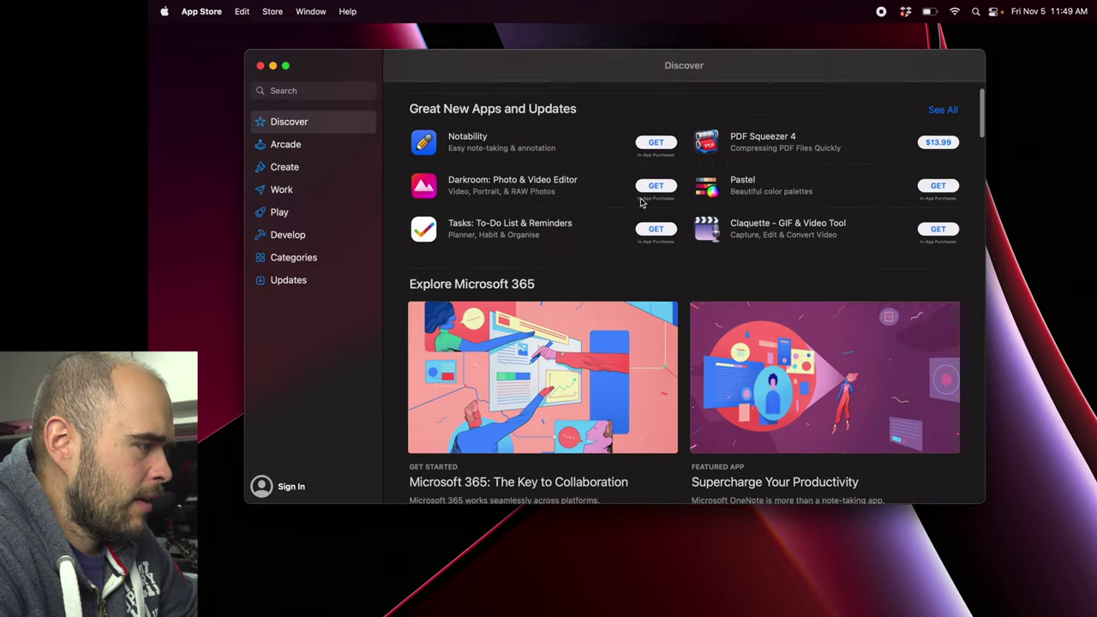
scroll(641, 202, up, 12)
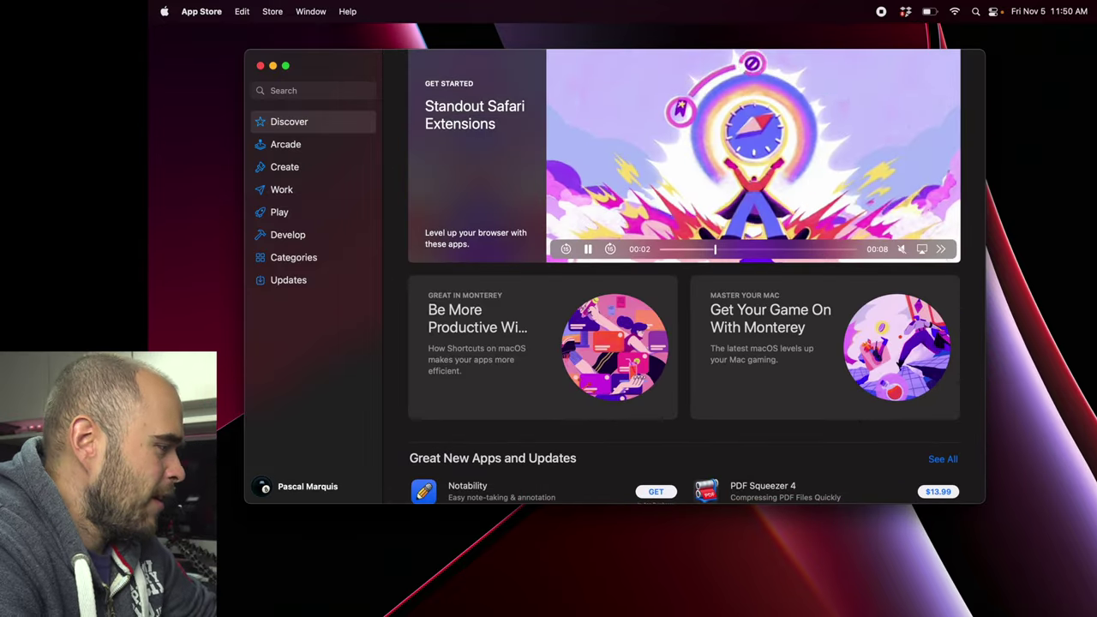
- Open the App Store account page and download Chronos from the purchased Mac apps
click(294, 489)
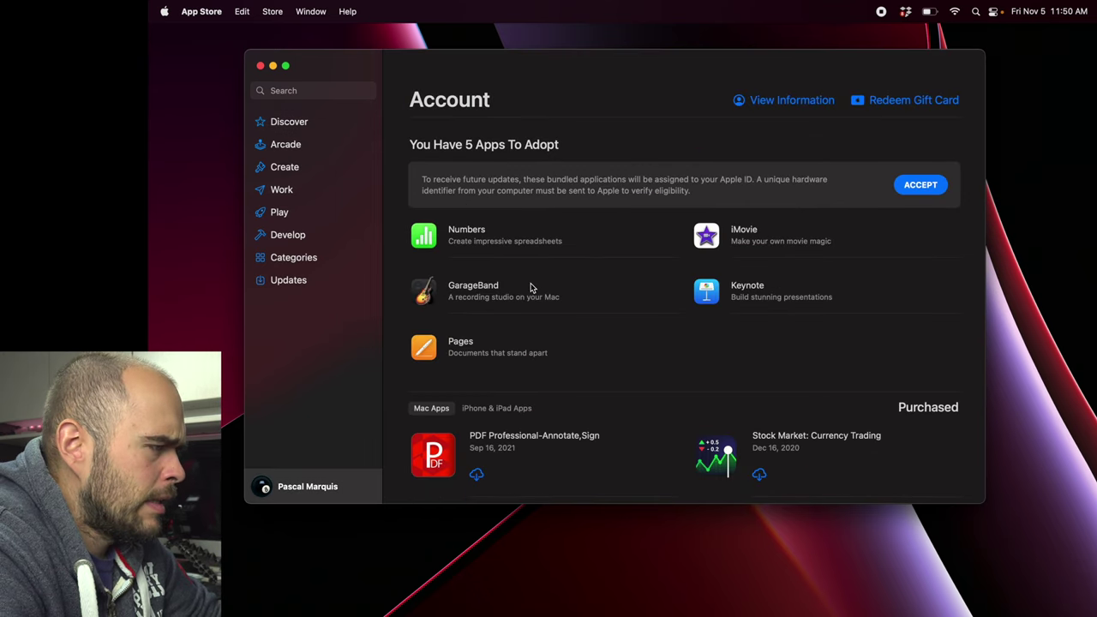
scroll(531, 287, down, 3)
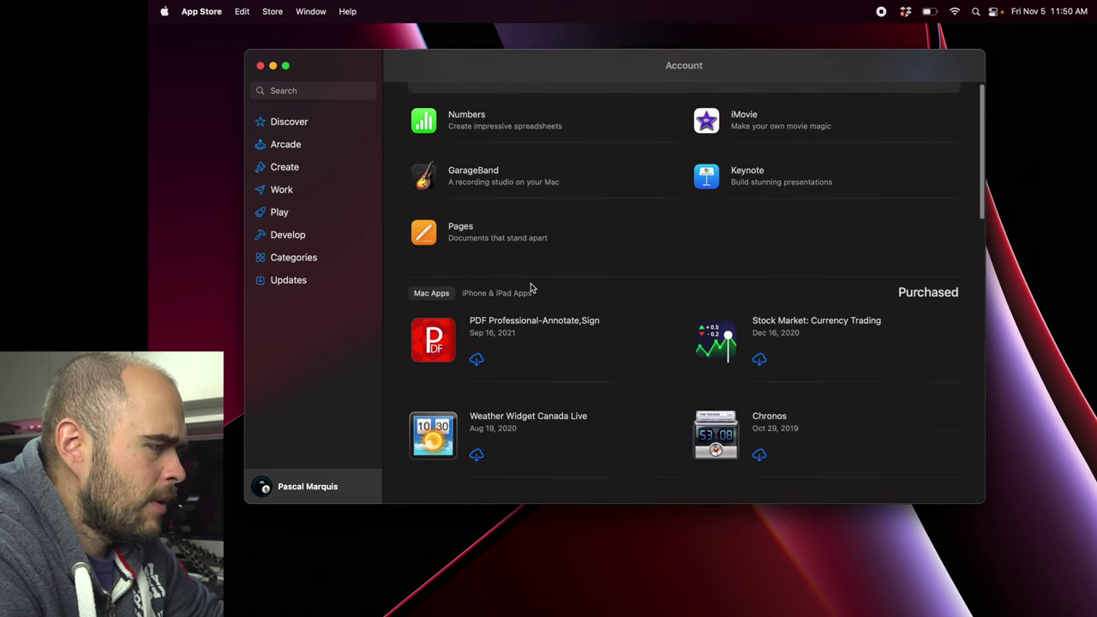
scroll(531, 287, up, 3)
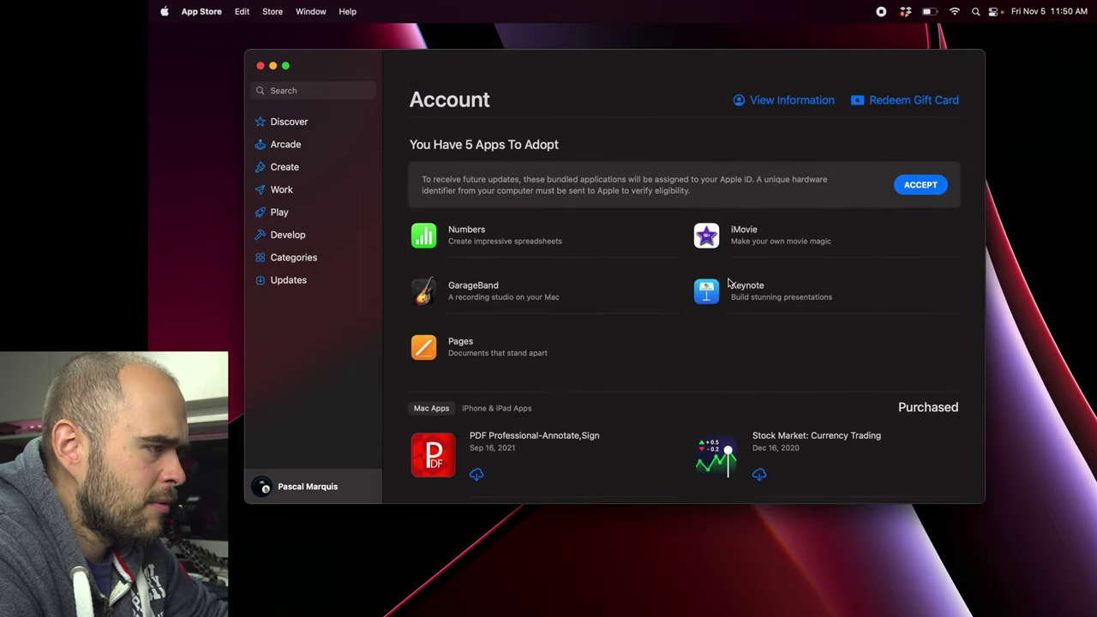
scroll(728, 284, down, 2)
scroll(728, 284, up, 2)
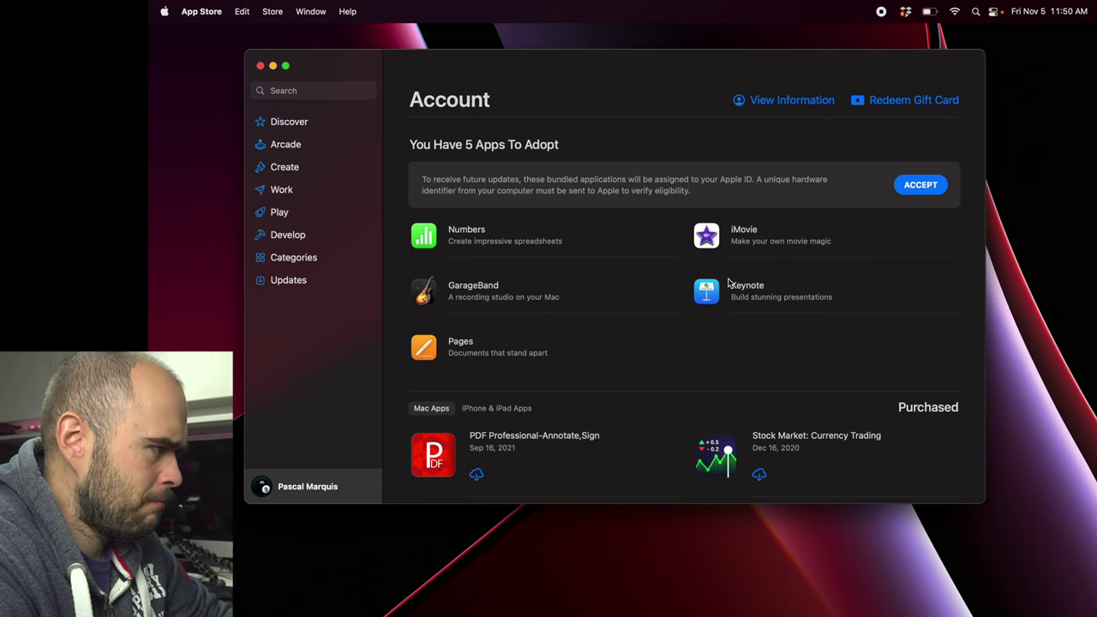
scroll(728, 284, down, 5)
scroll(727, 283, down, 2)
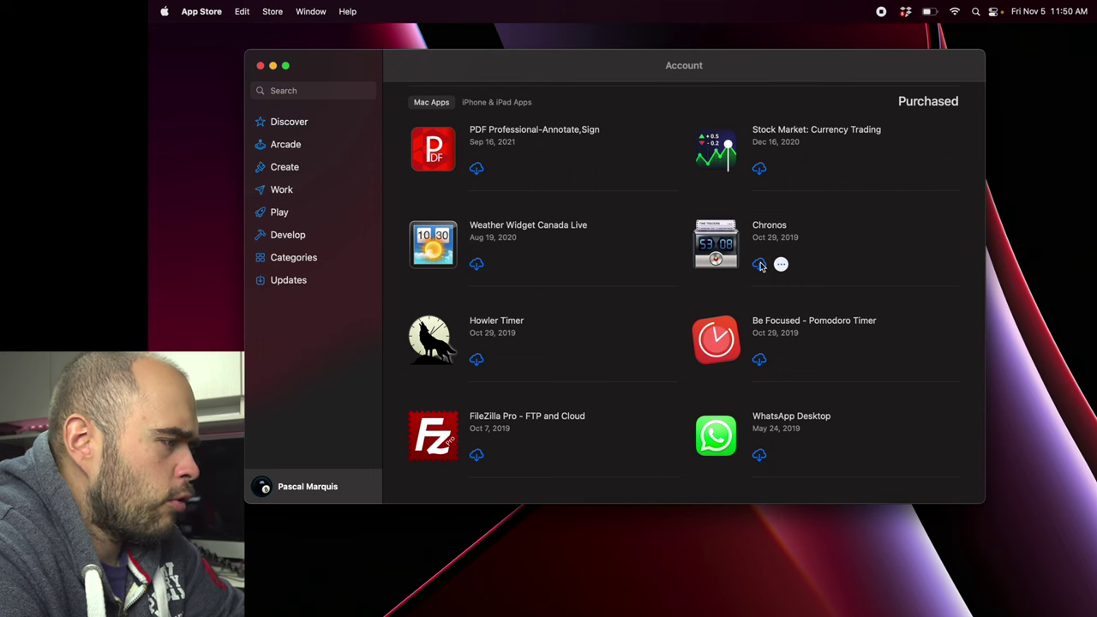
click(758, 267)
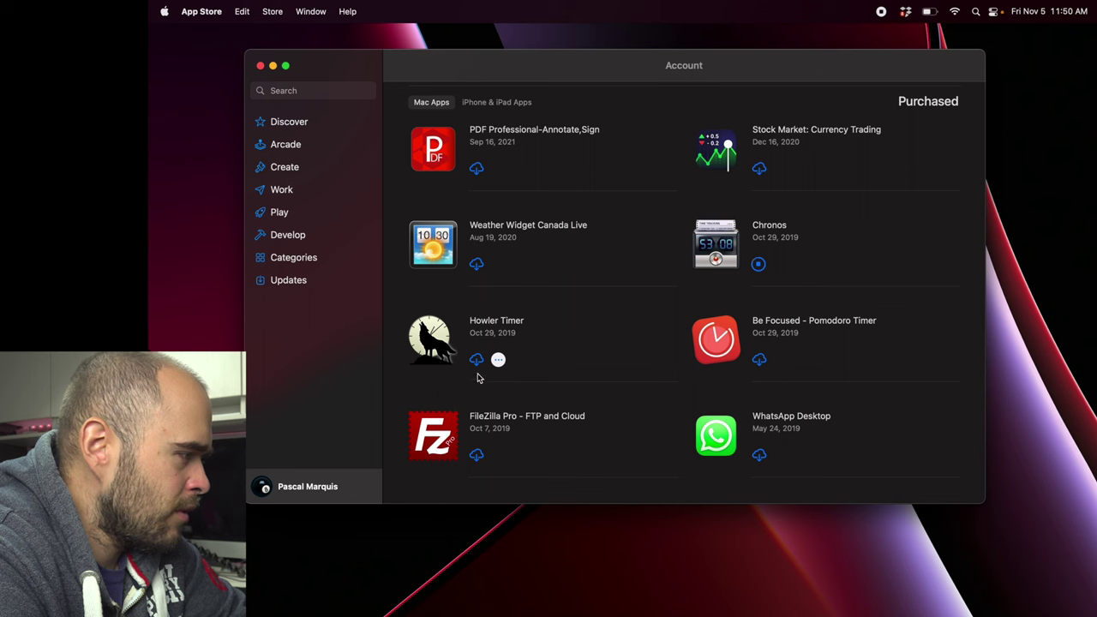
mouse_move(480, 592)
click(588, 585)
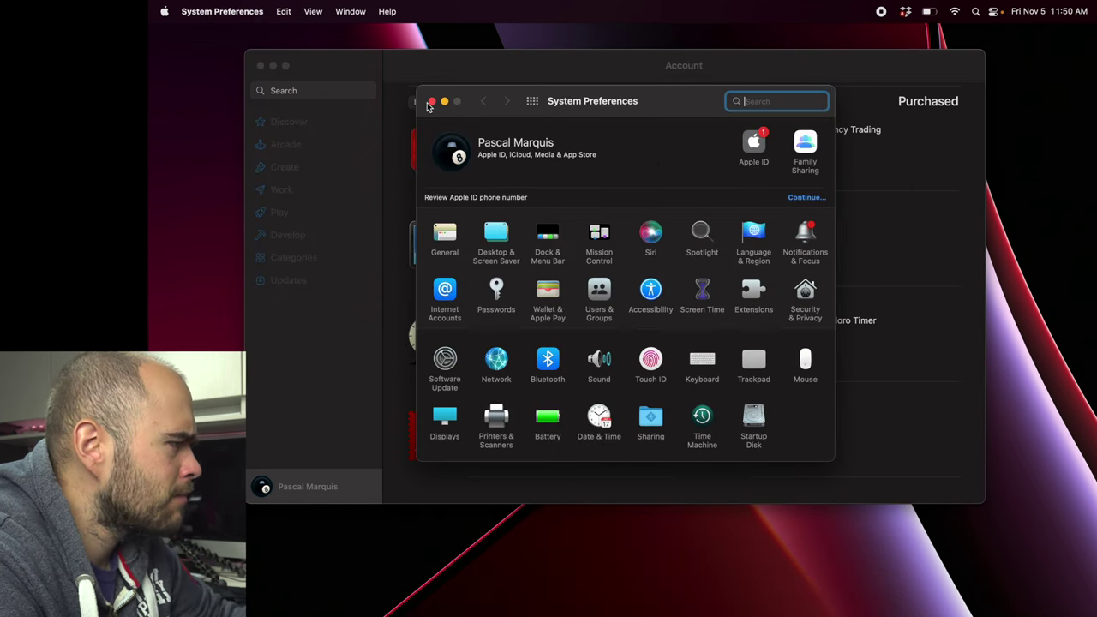
click(432, 102)
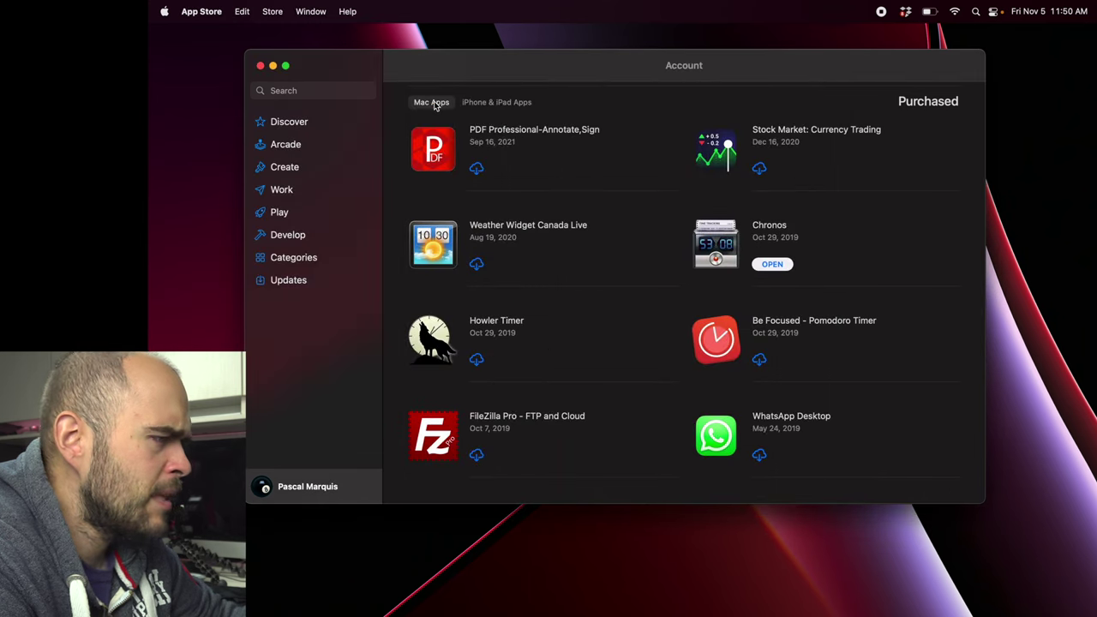
- Launch the newly installed Chronos app from the purchased apps list
mouse_move(727, 246)
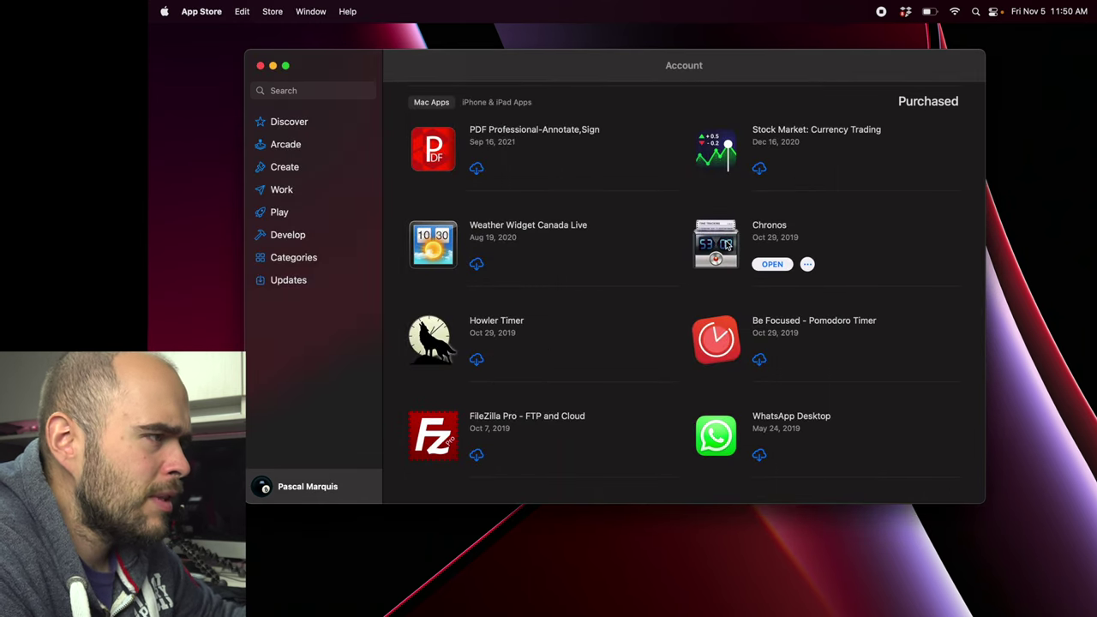
click(764, 266)
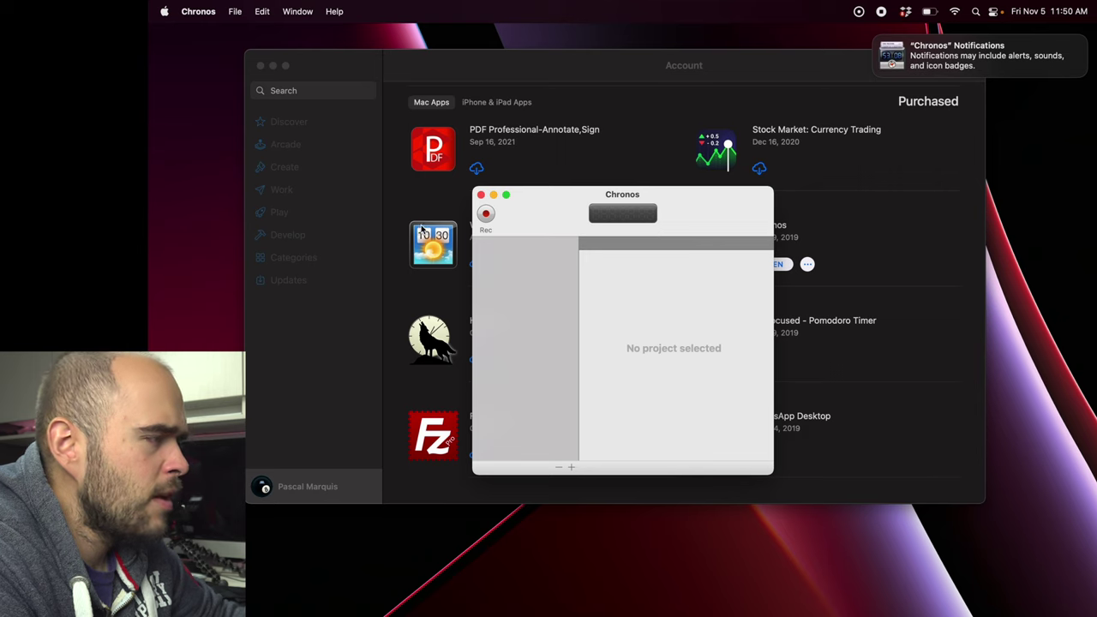
- Create a new project named "Client" in Chronos
click(485, 215)
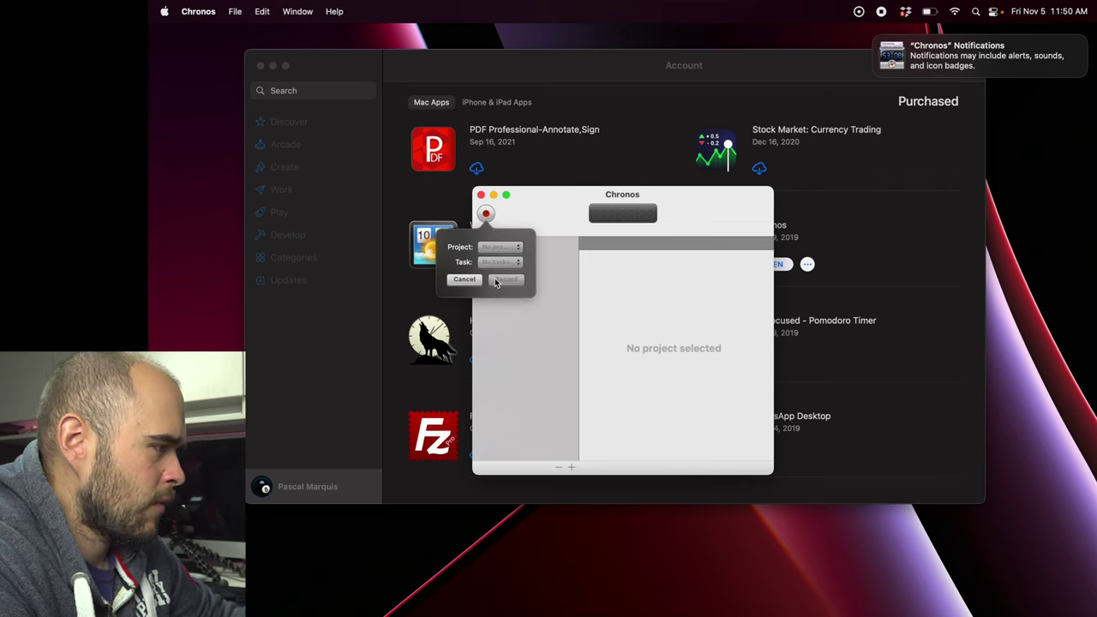
click(468, 280)
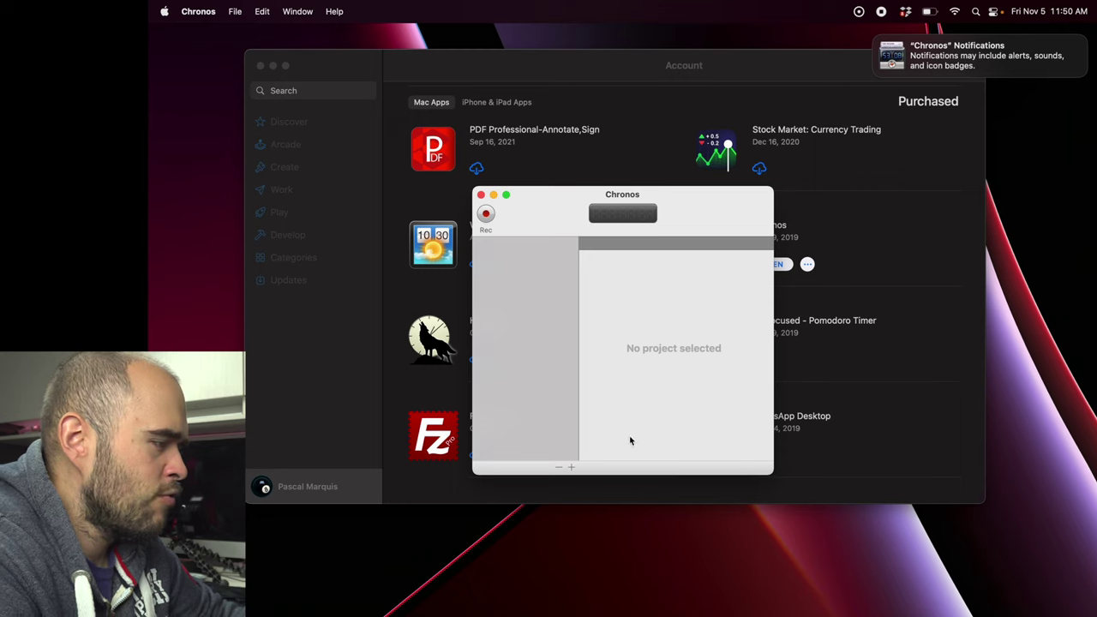
click(573, 467)
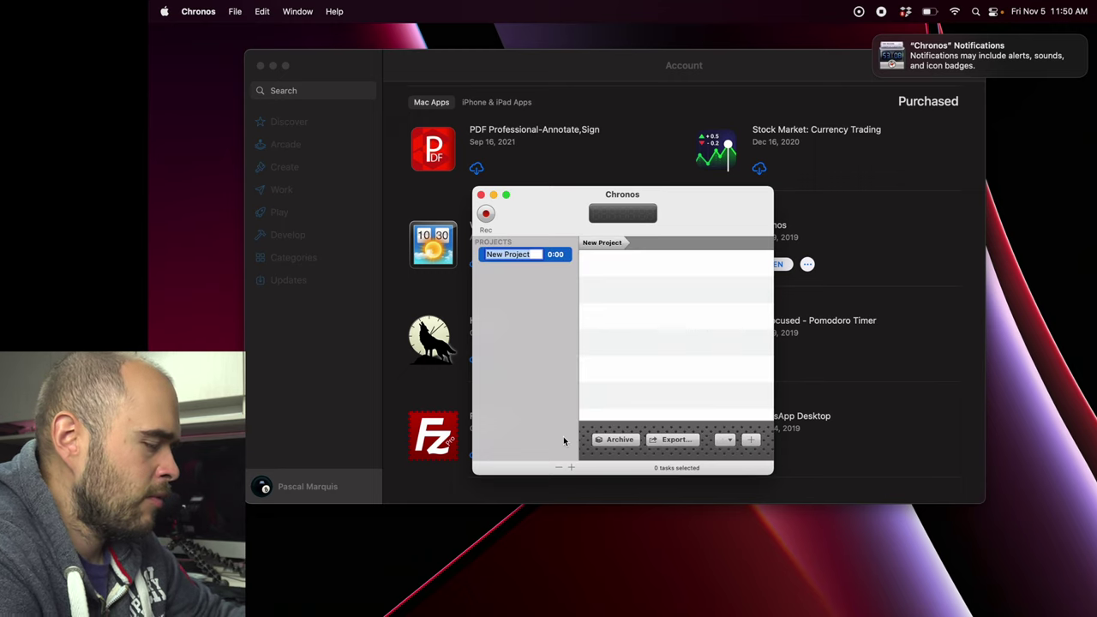
text(Client)
key(Return)
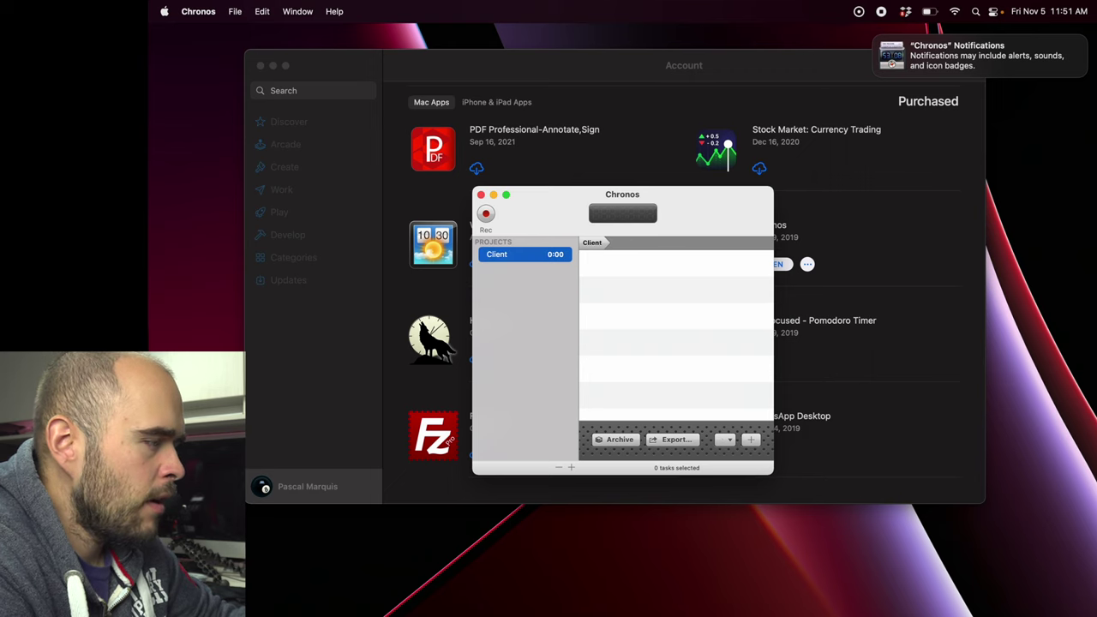
- Assign ⌘F11 as the global Show/Hide Chronos shortcut in the preferences
key(super+comma)
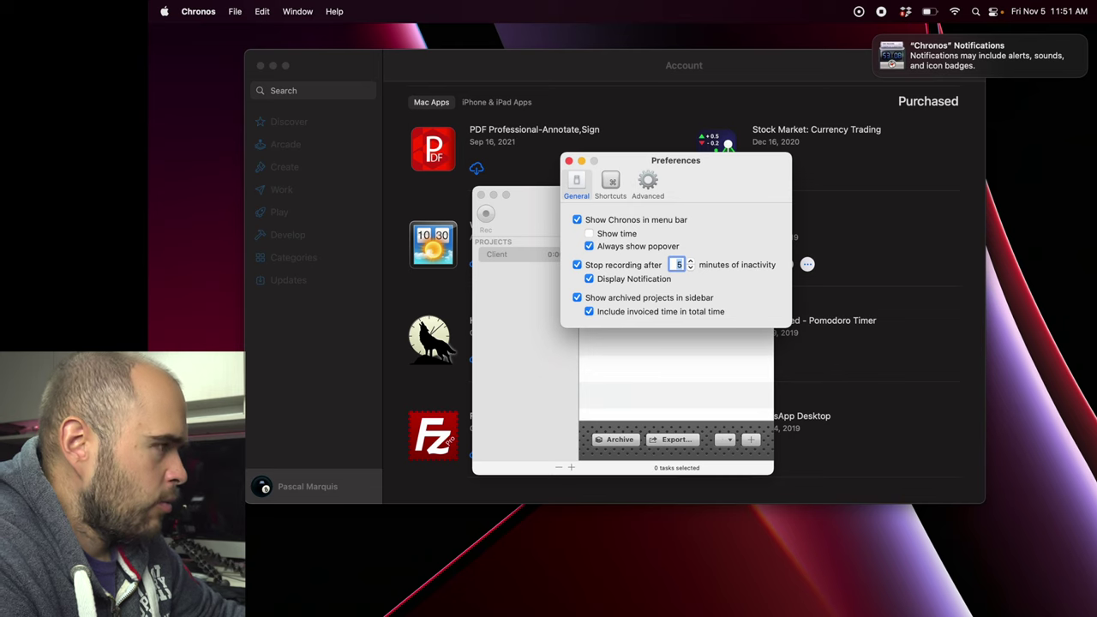
click(611, 181)
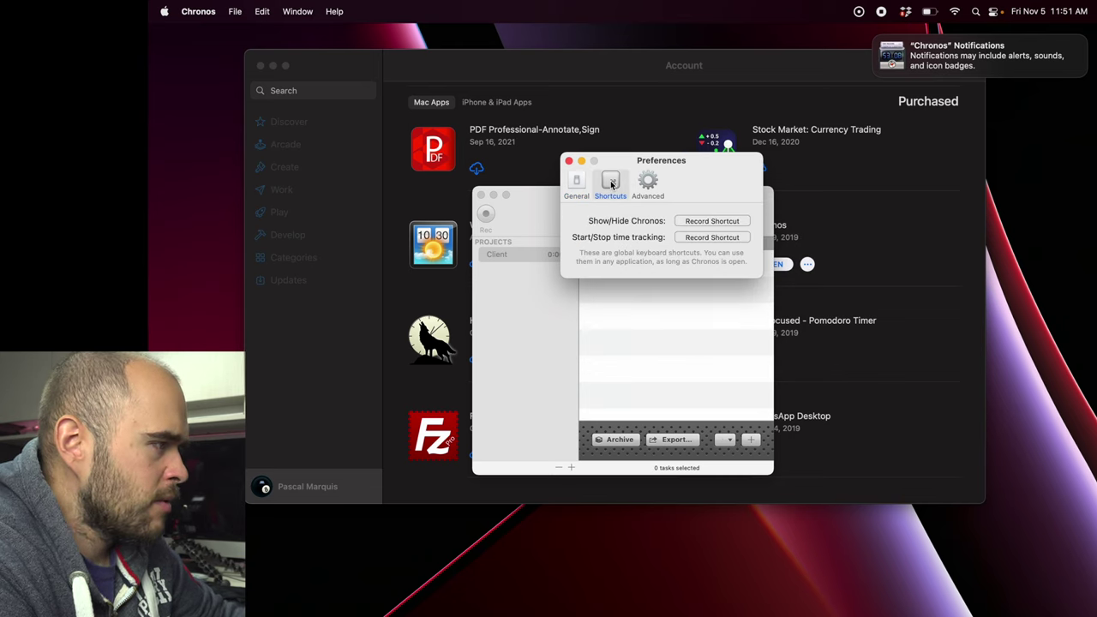
click(695, 222)
key(super+F12)
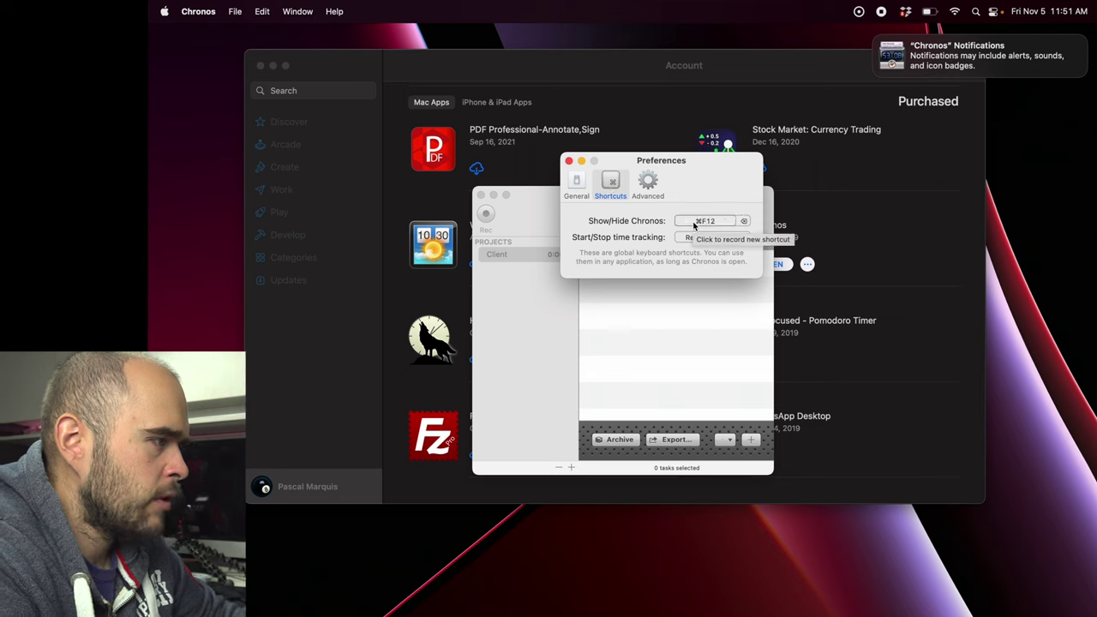
click(699, 221)
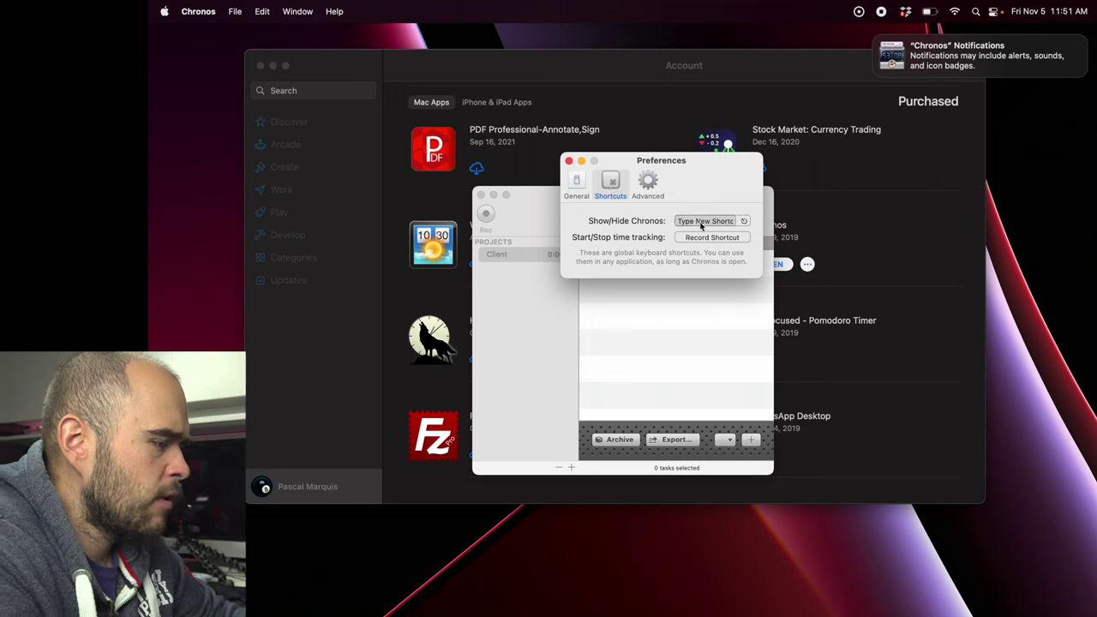
key(super+F11)
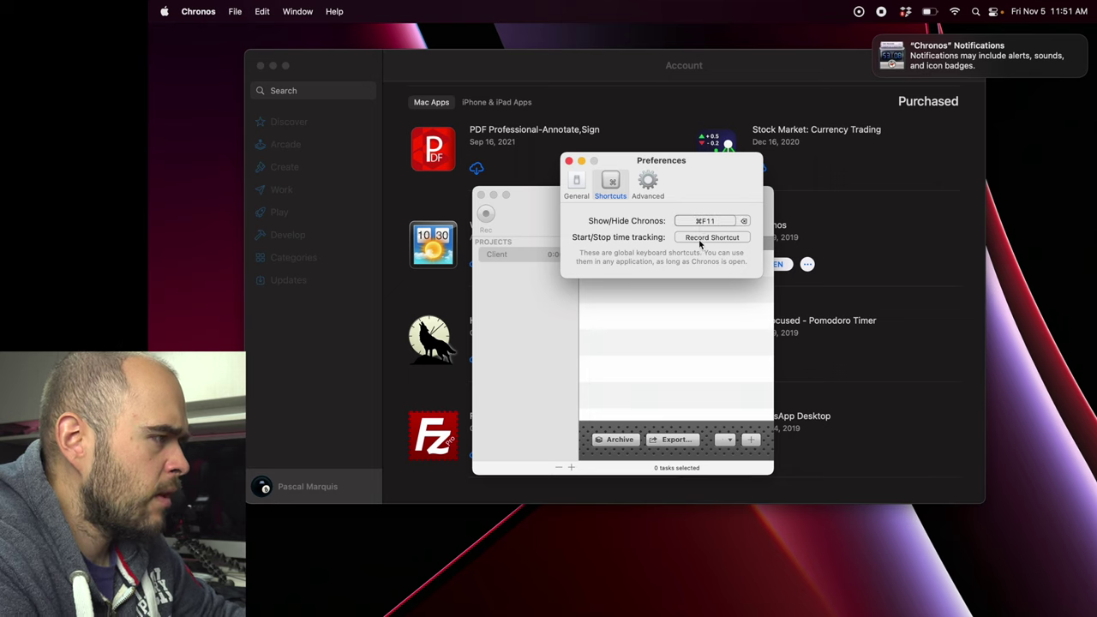
- Assign ⌘F12 as the global Start/Stop time tracking shortcut and close the preferences
click(705, 238)
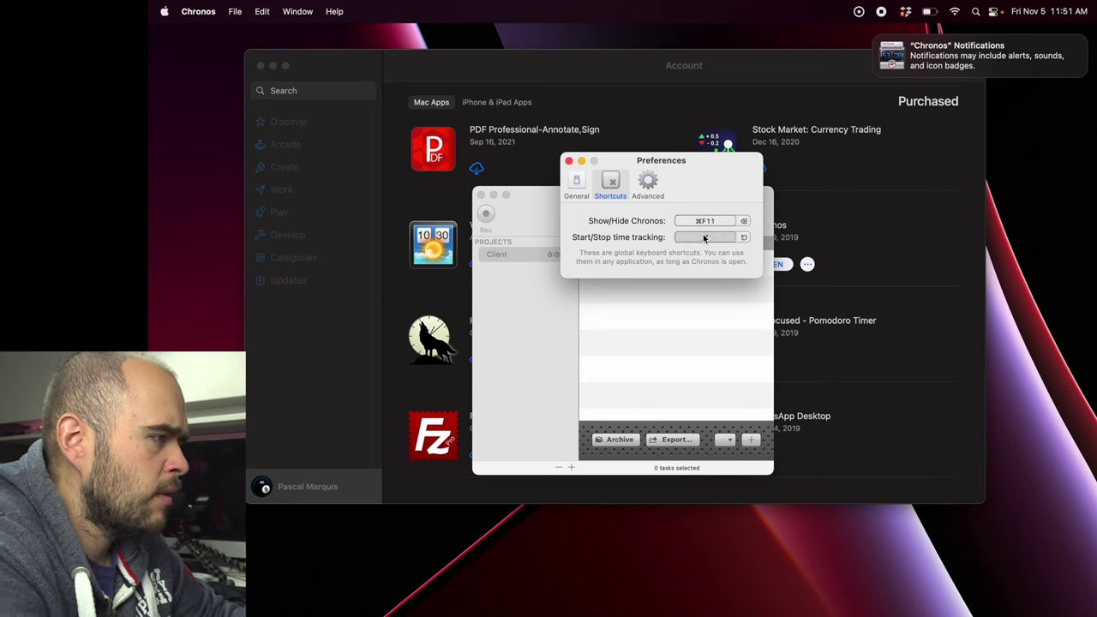
key(super+F12)
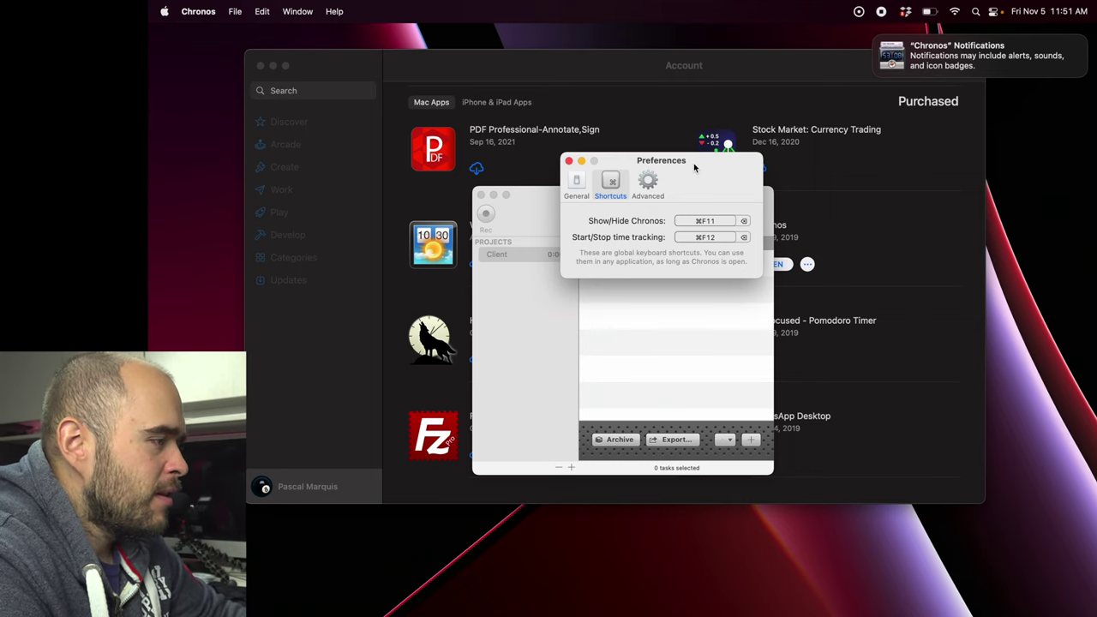
key(super+w)
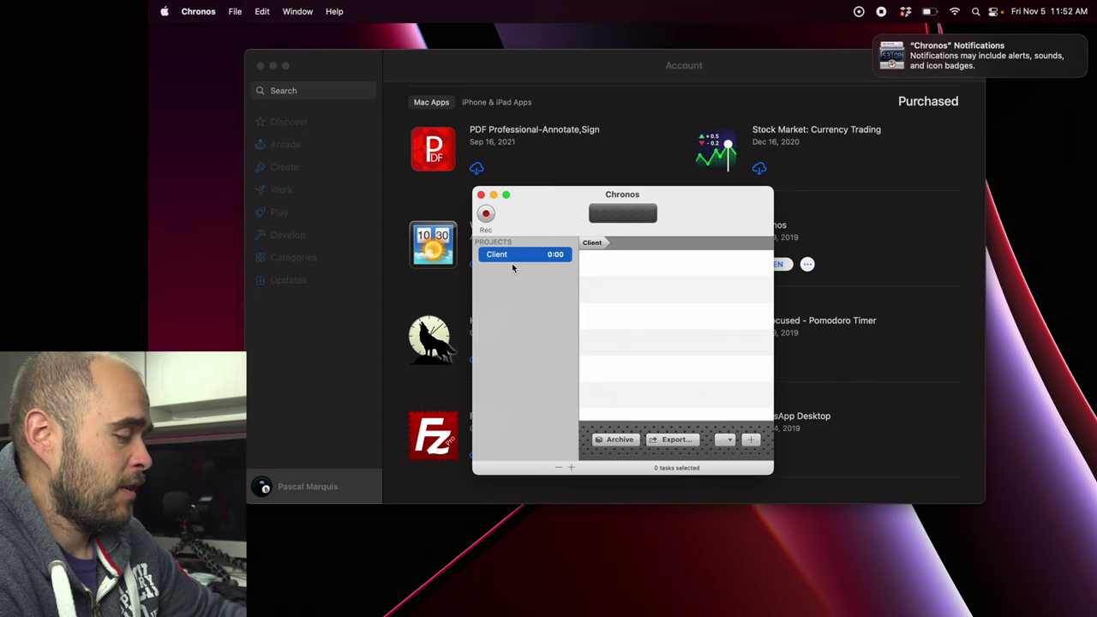
- Add a task named "Montaga vid/o" to the Client project
key(XF86AudioRaiseVolume)
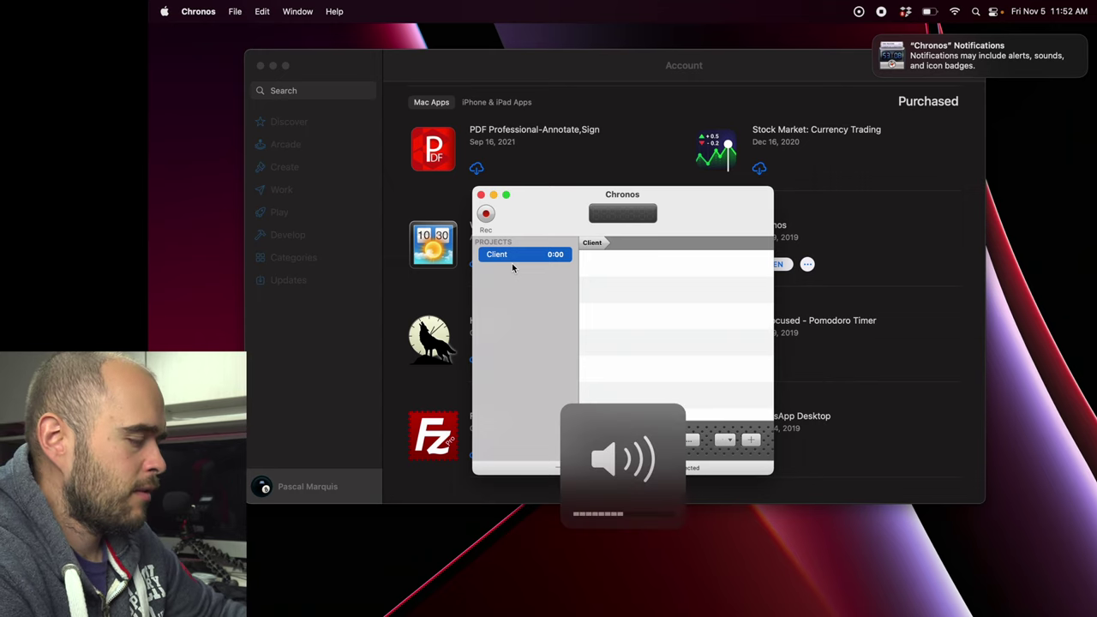
key(super+r)
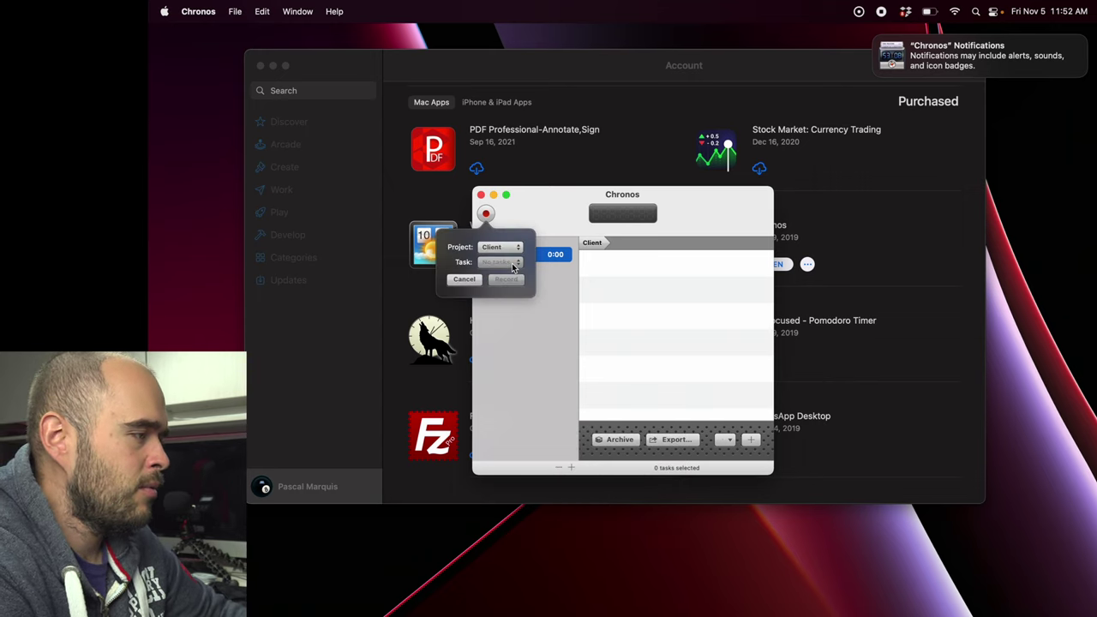
key(Escape)
click(753, 440)
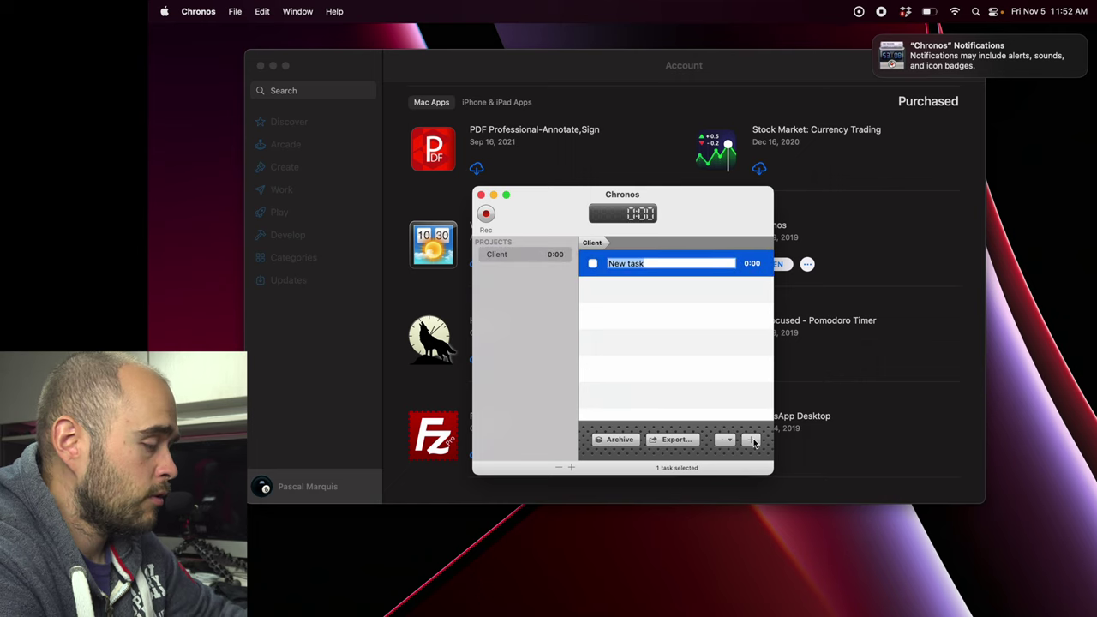
text(Monta)
text(ga vi)
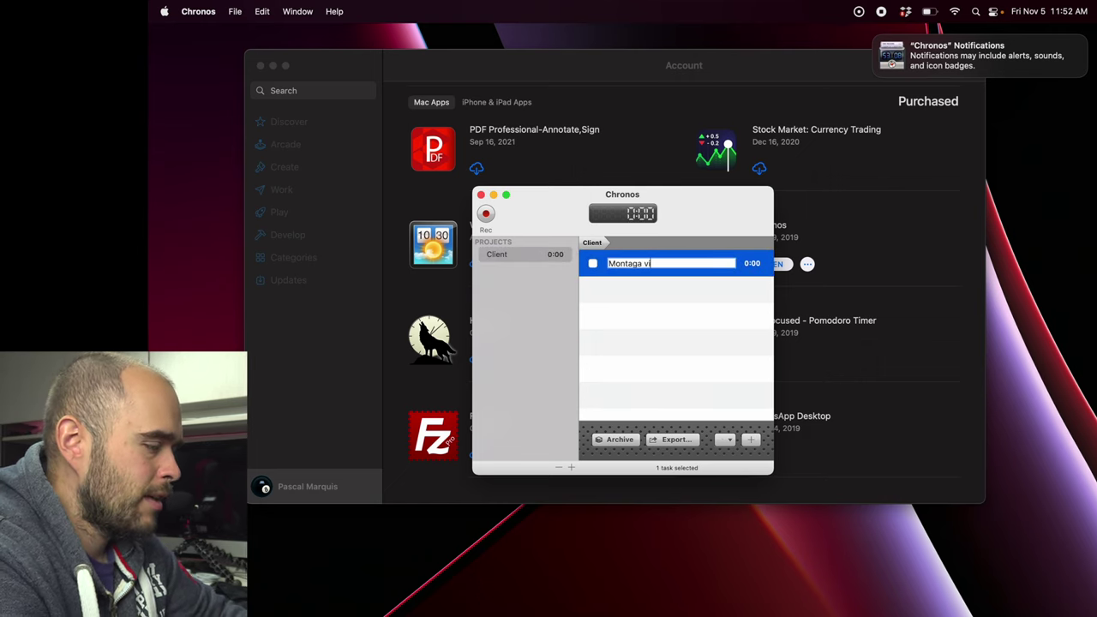
text(déo)
key(Return)
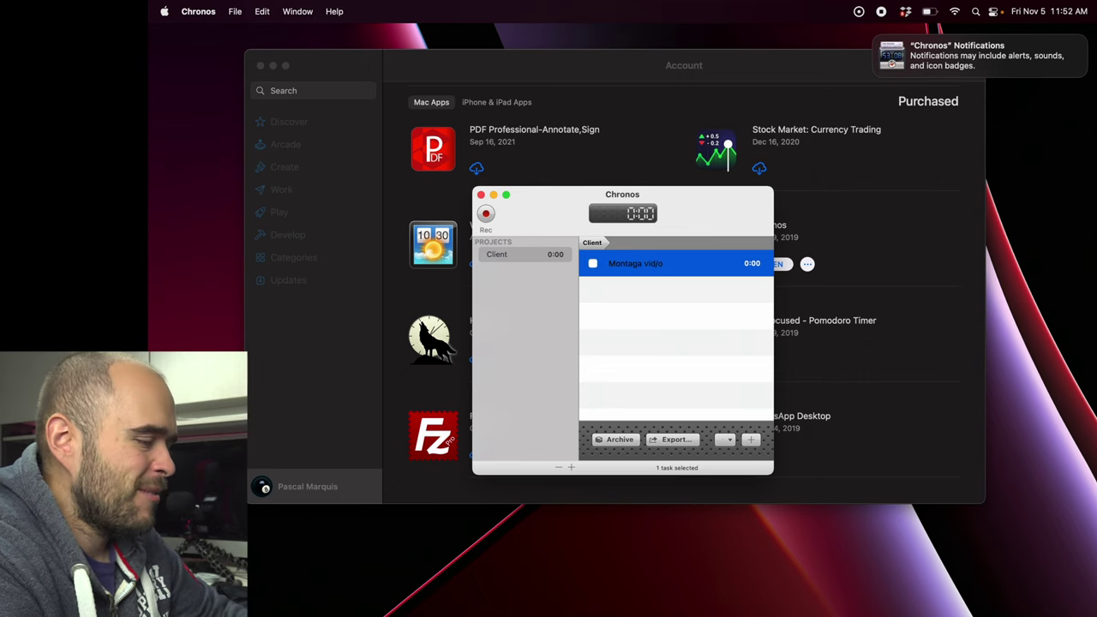
- Start and stop time tracking on the Client project's task several times, and hide Chronos
key(space)
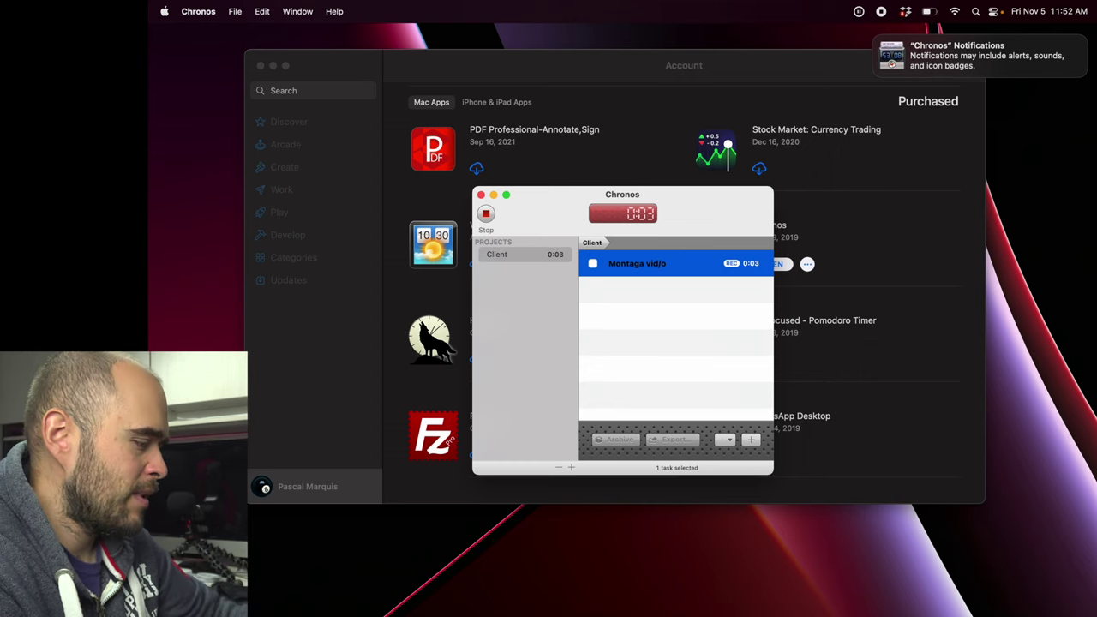
key(space)
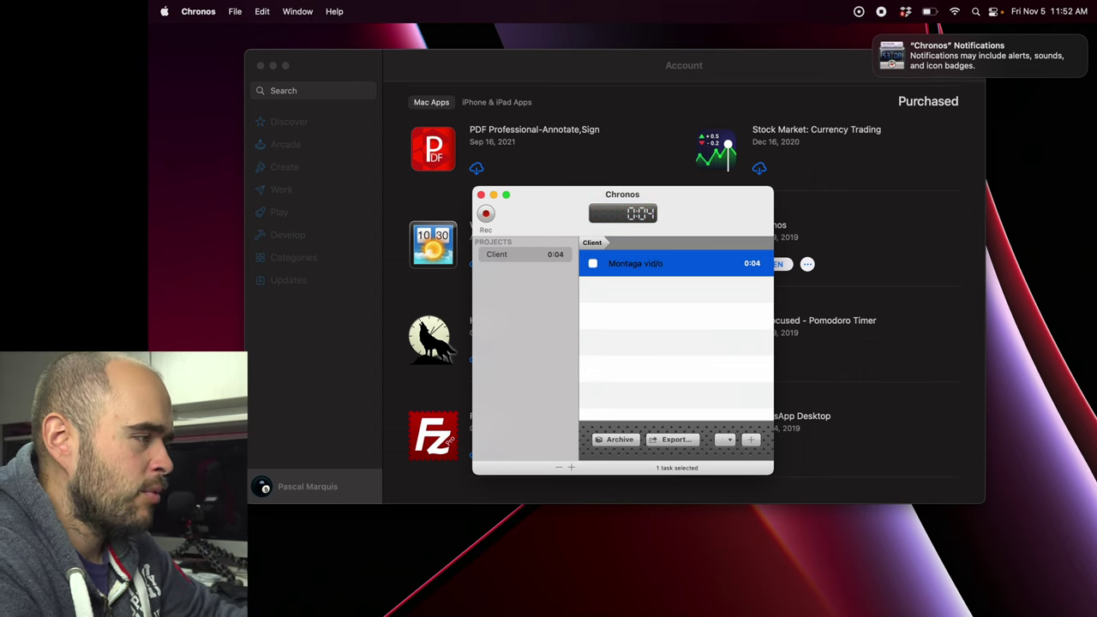
key(space)
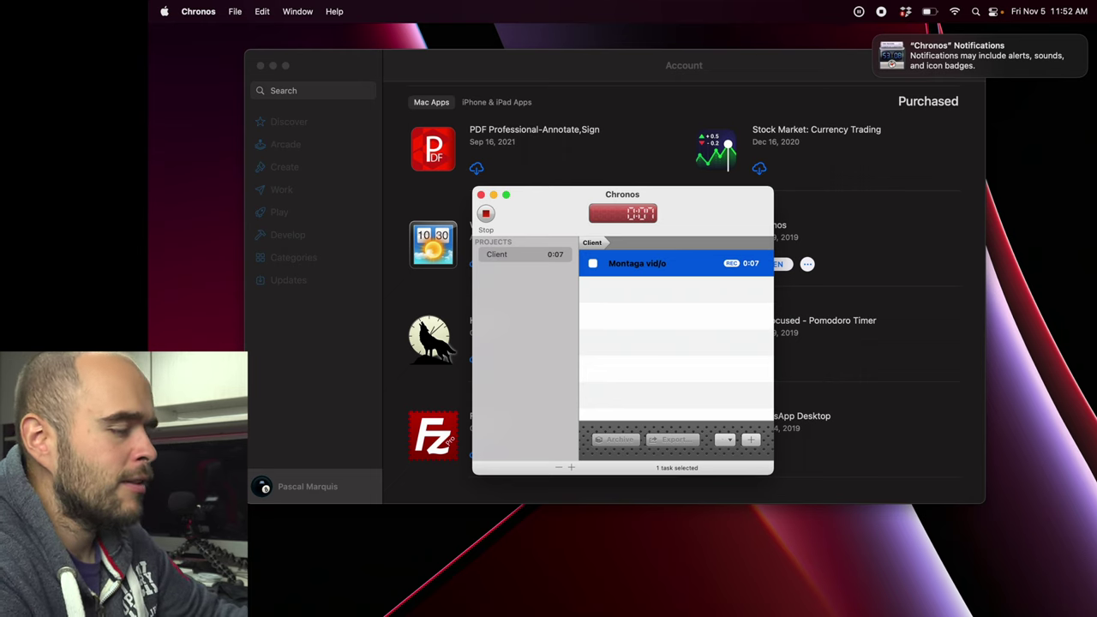
key(space)
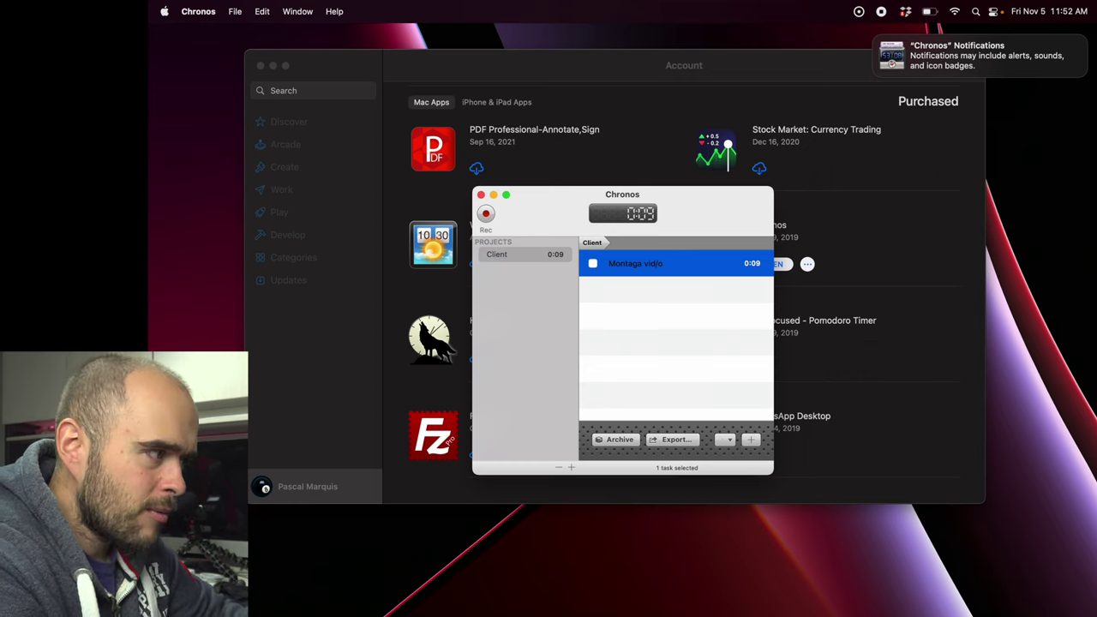
key(space)
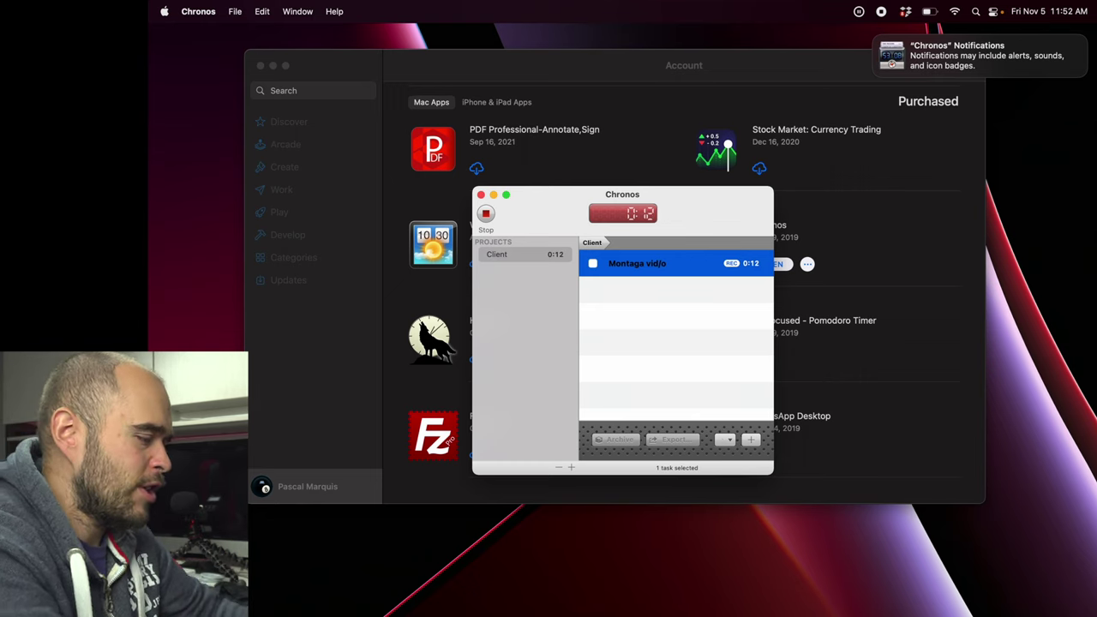
key(super+h)
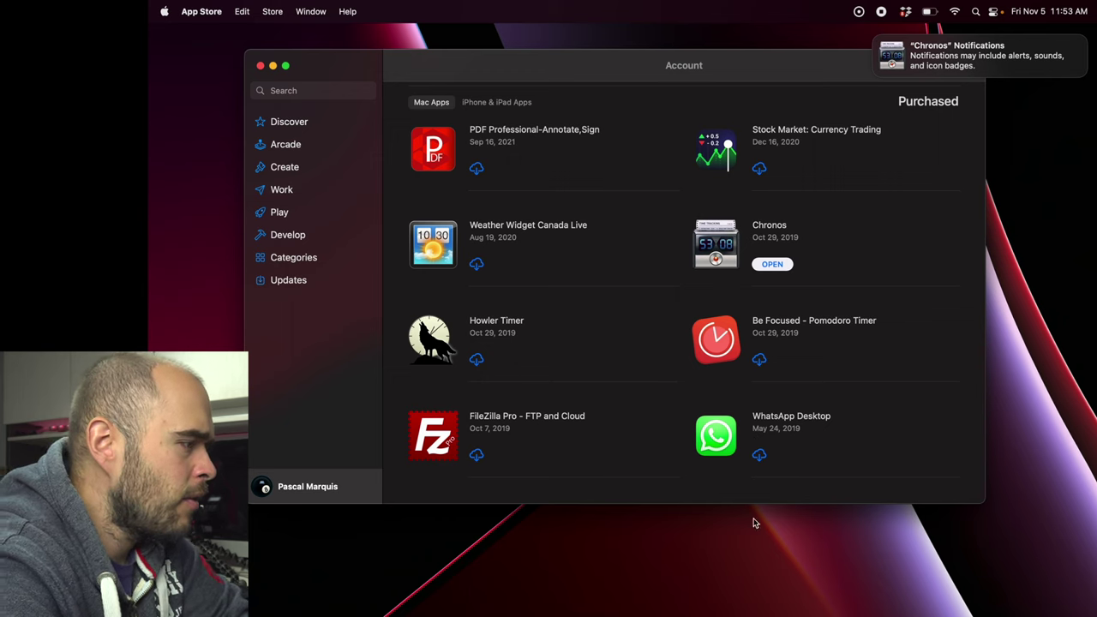
- Download FileZilla Pro - FTP and Cloud from the purchased Mac apps
scroll(728, 294, down, 3)
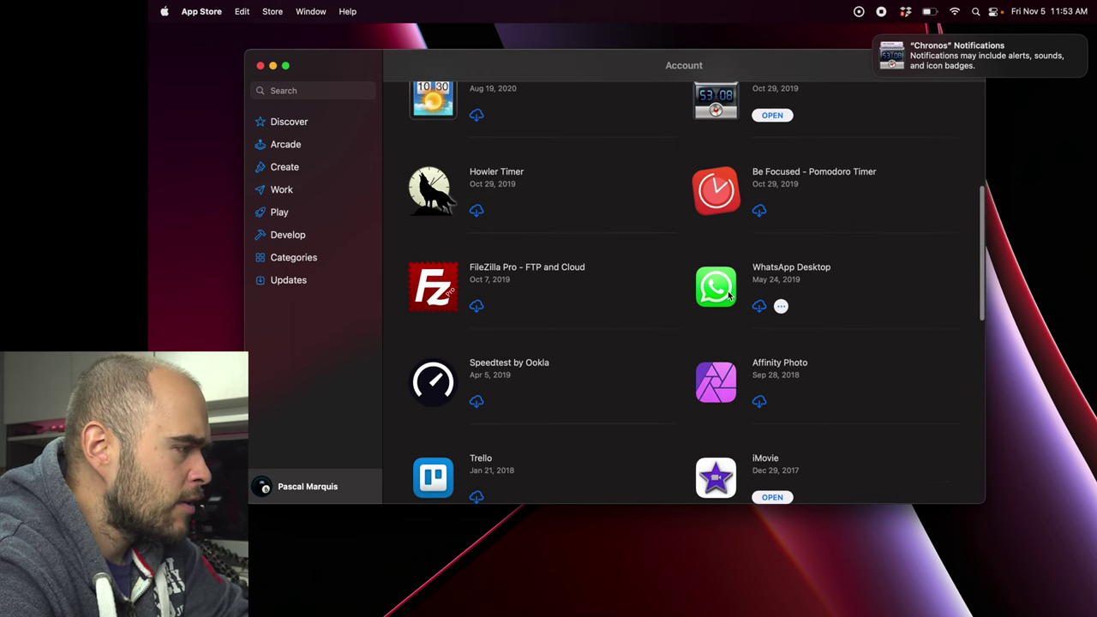
mouse_move(488, 302)
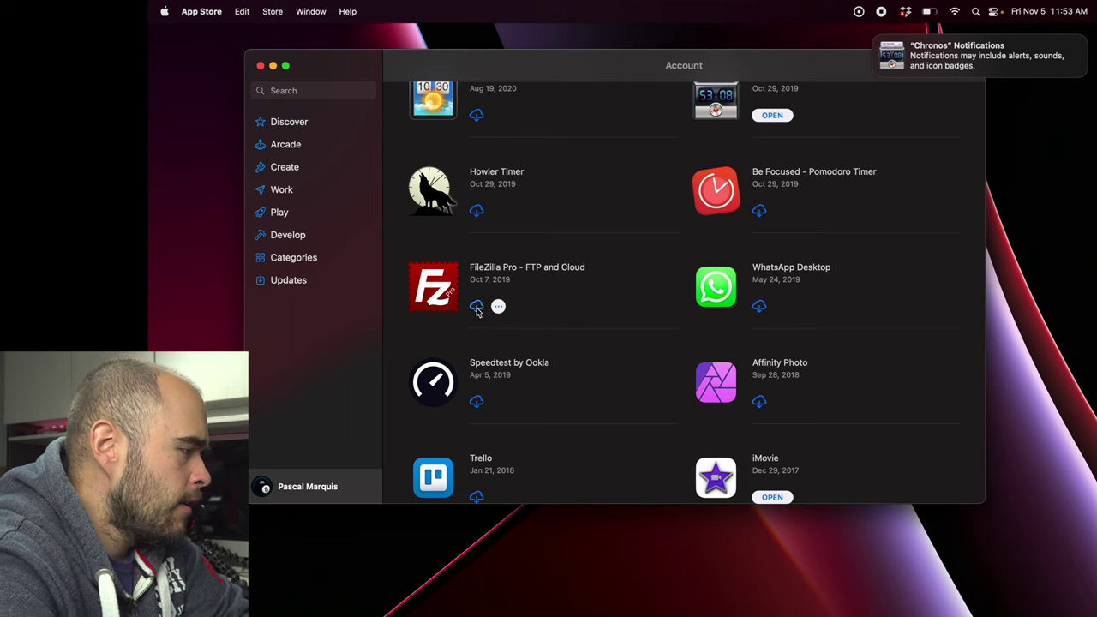
click(476, 307)
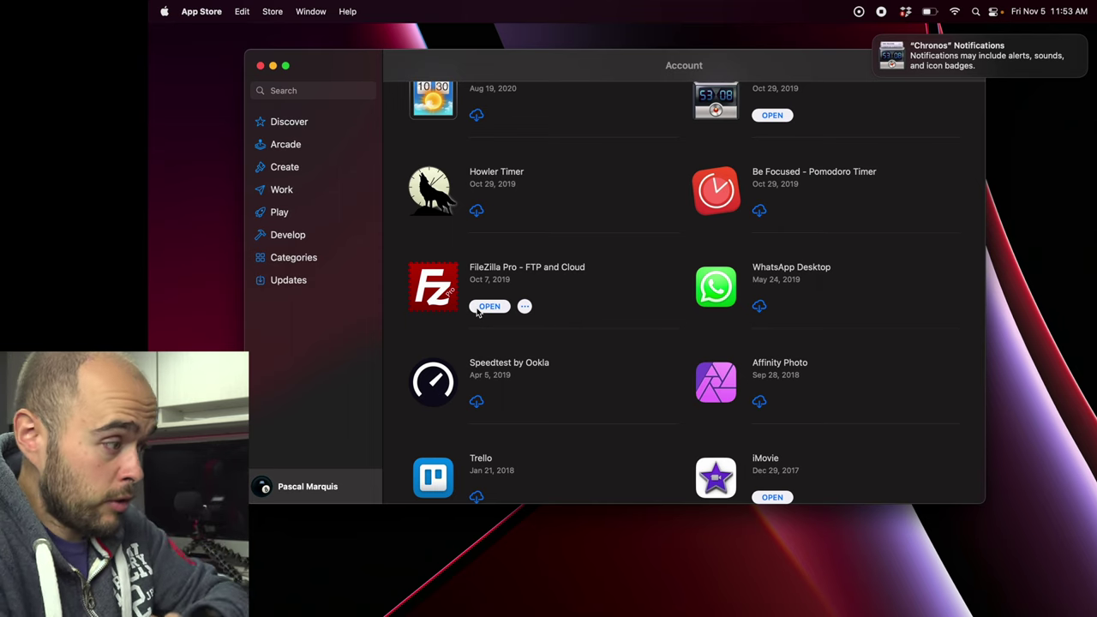
- Download Speedtest by Ookla from the purchased Mac apps
scroll(667, 276, down, 2)
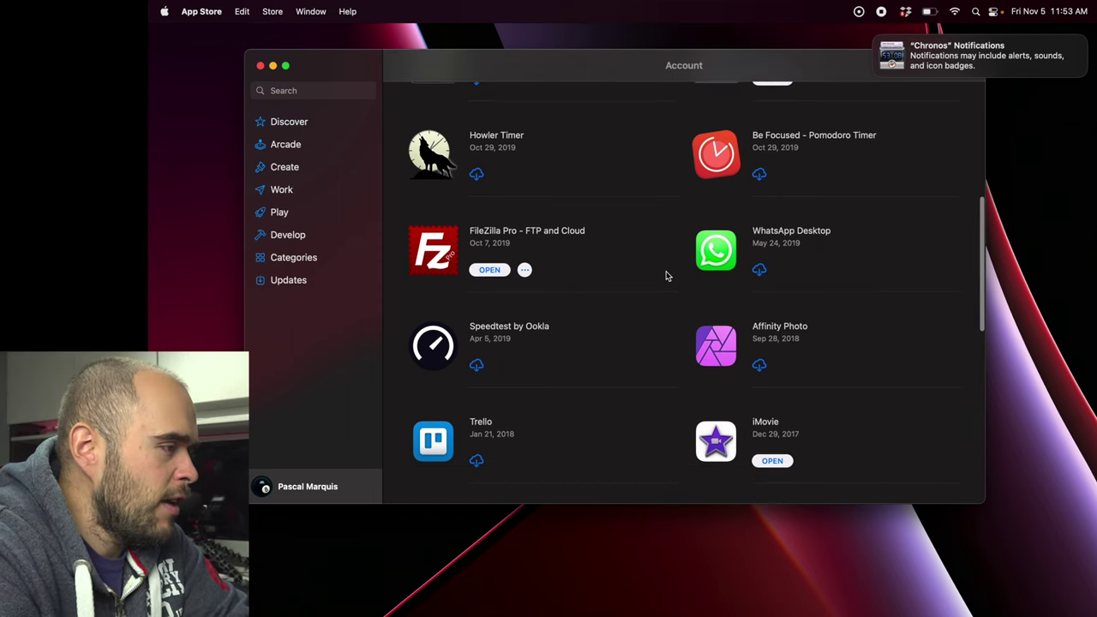
scroll(667, 276, down, 2)
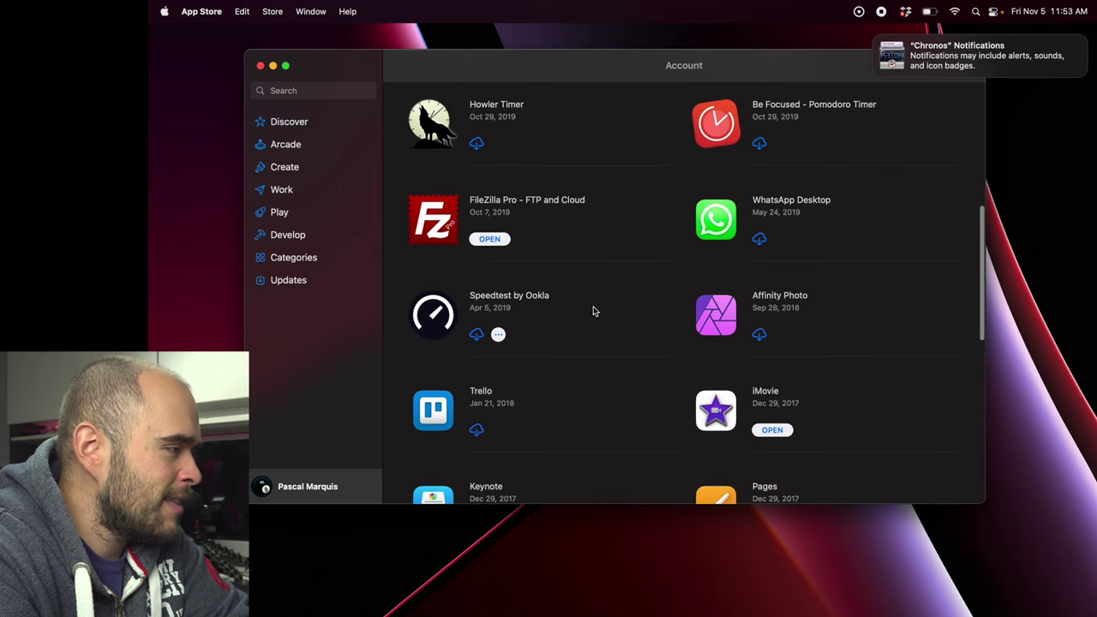
click(477, 337)
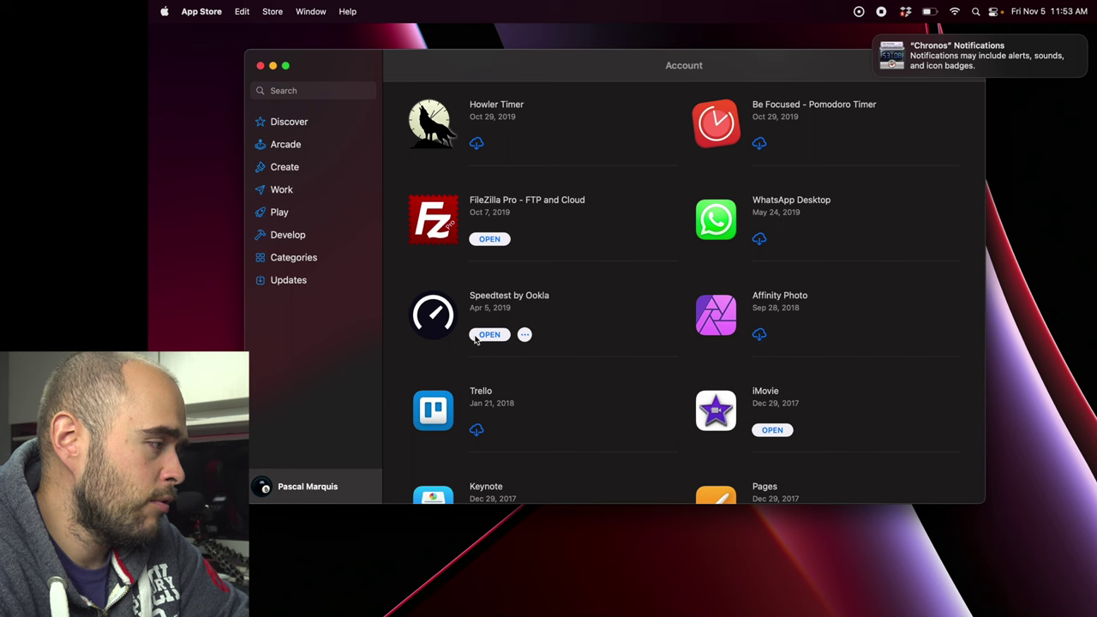
- Launch Speedtest, allow analytics collection and location access, and dismiss the privacy notice
click(476, 337)
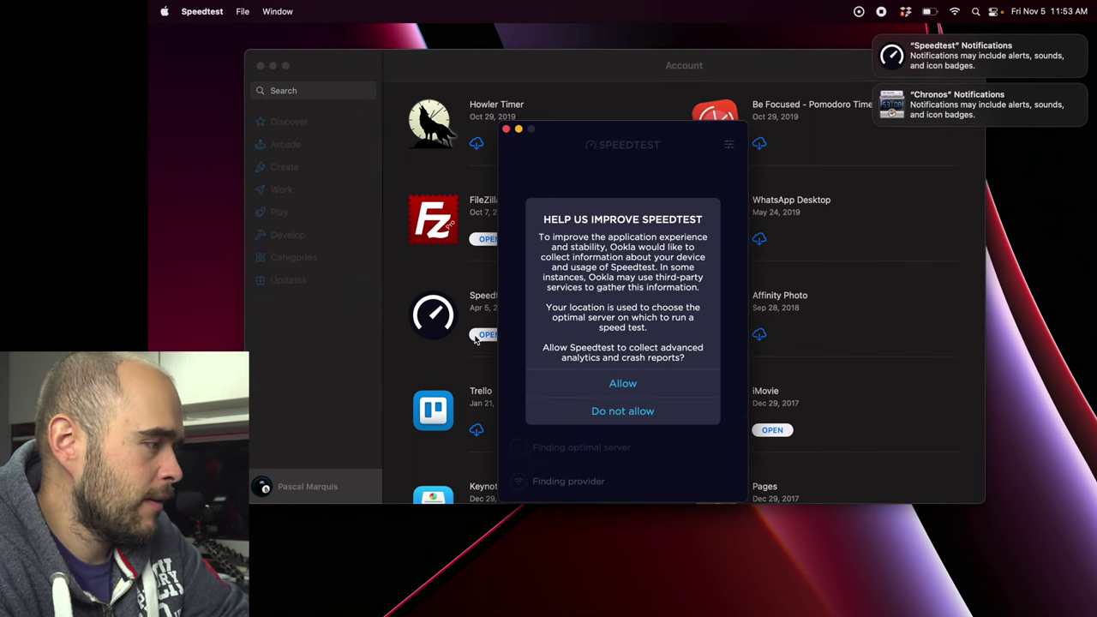
click(652, 385)
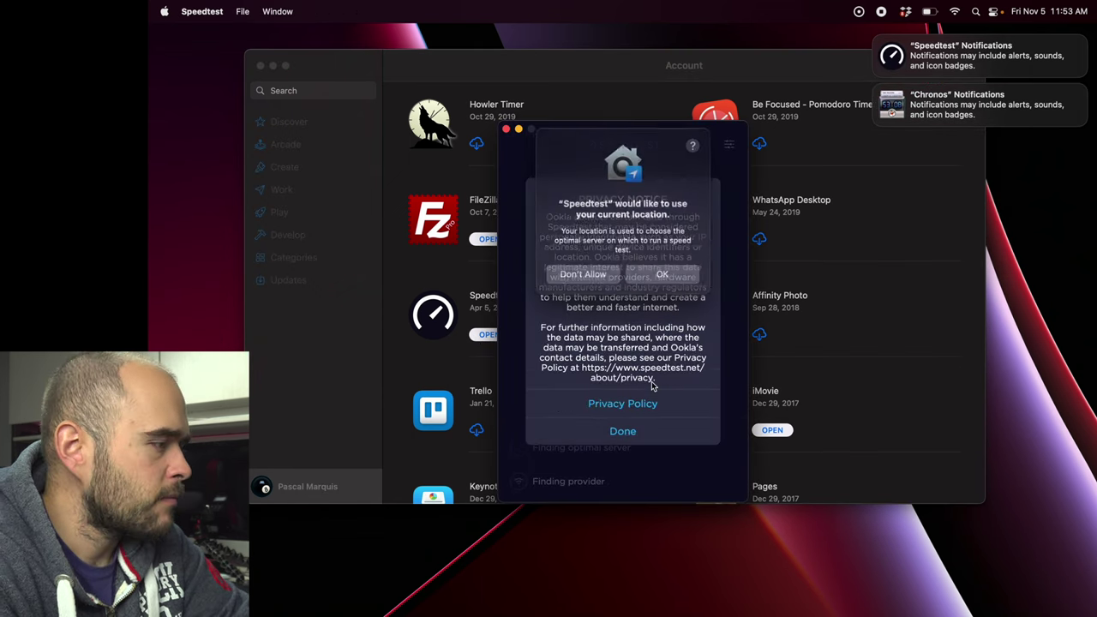
click(660, 272)
click(644, 434)
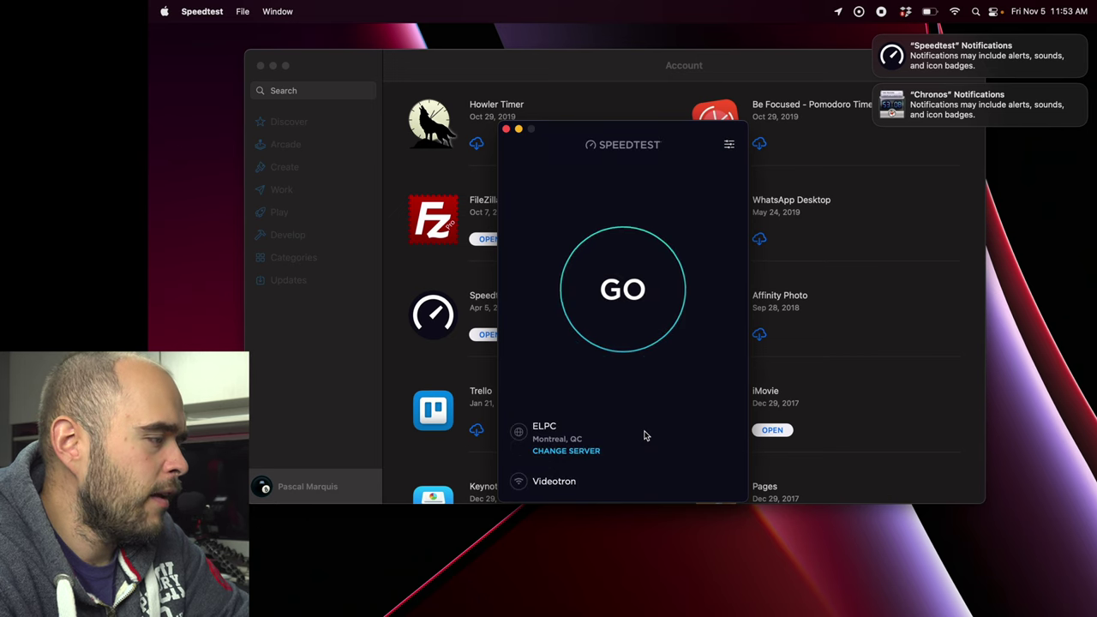
- Run an internet speed test, close Speedtest and return to the purchased apps list
click(626, 311)
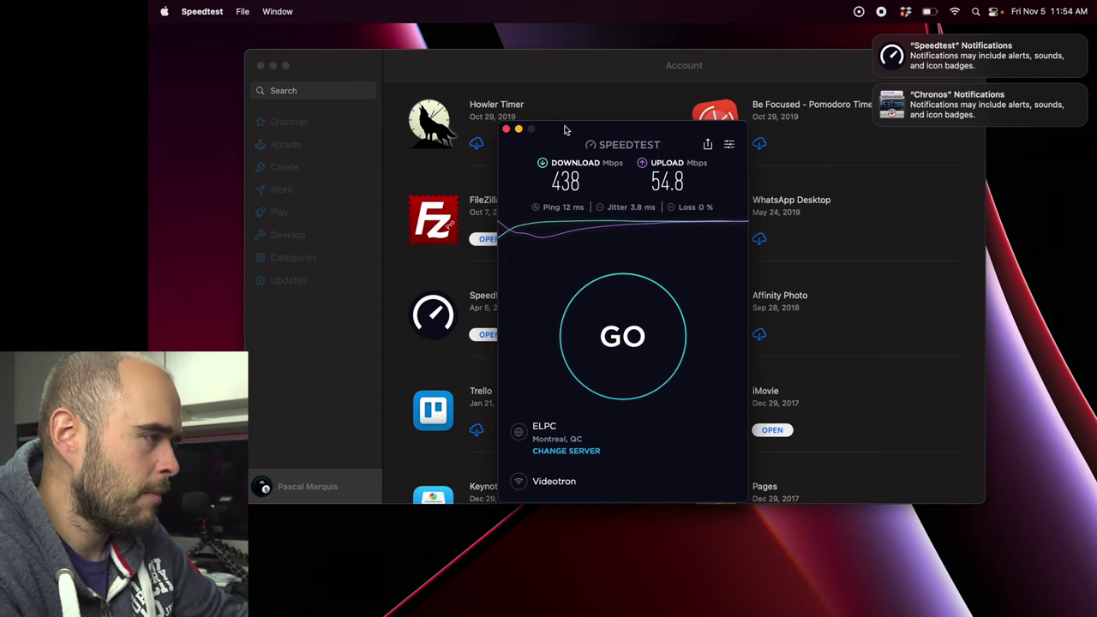
click(506, 131)
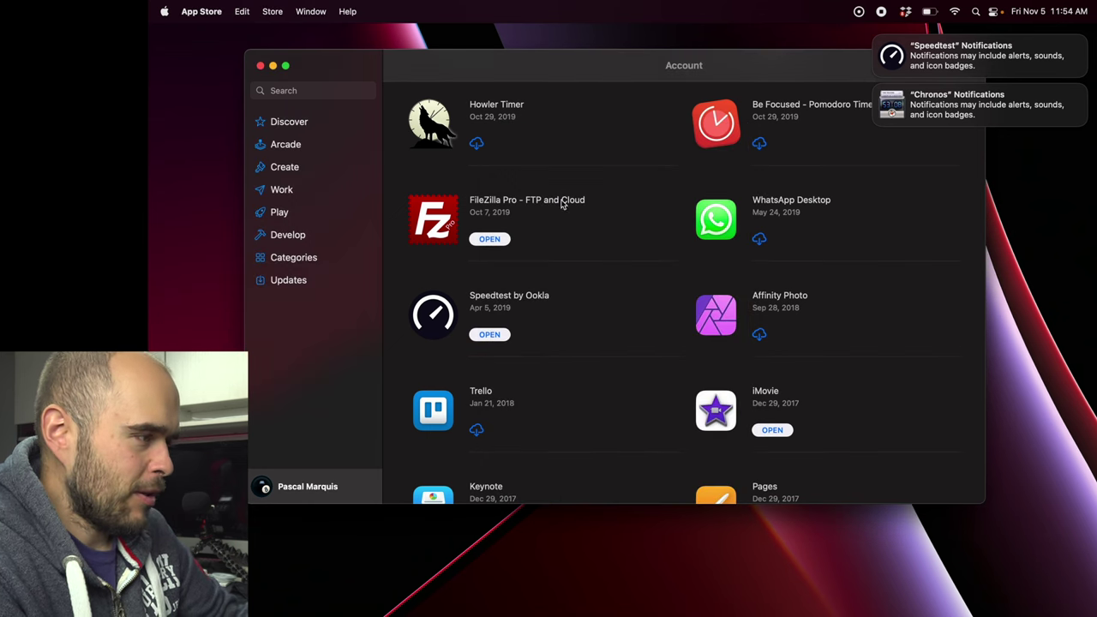
scroll(620, 258, down, 2)
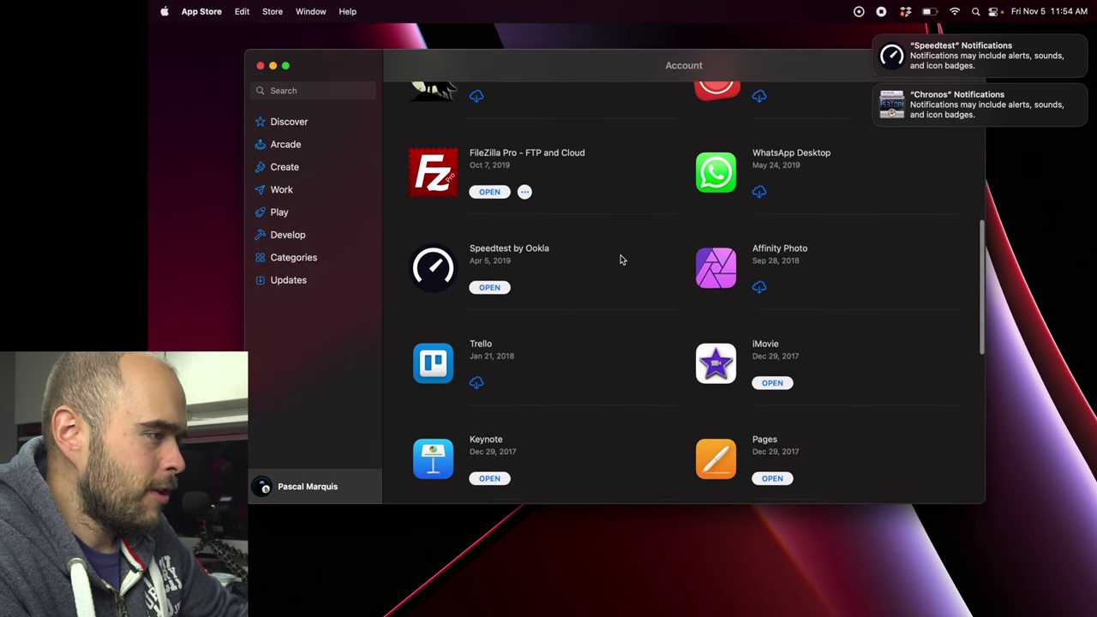
- Download Affinity Photo and Trello from the purchased Mac apps
click(761, 287)
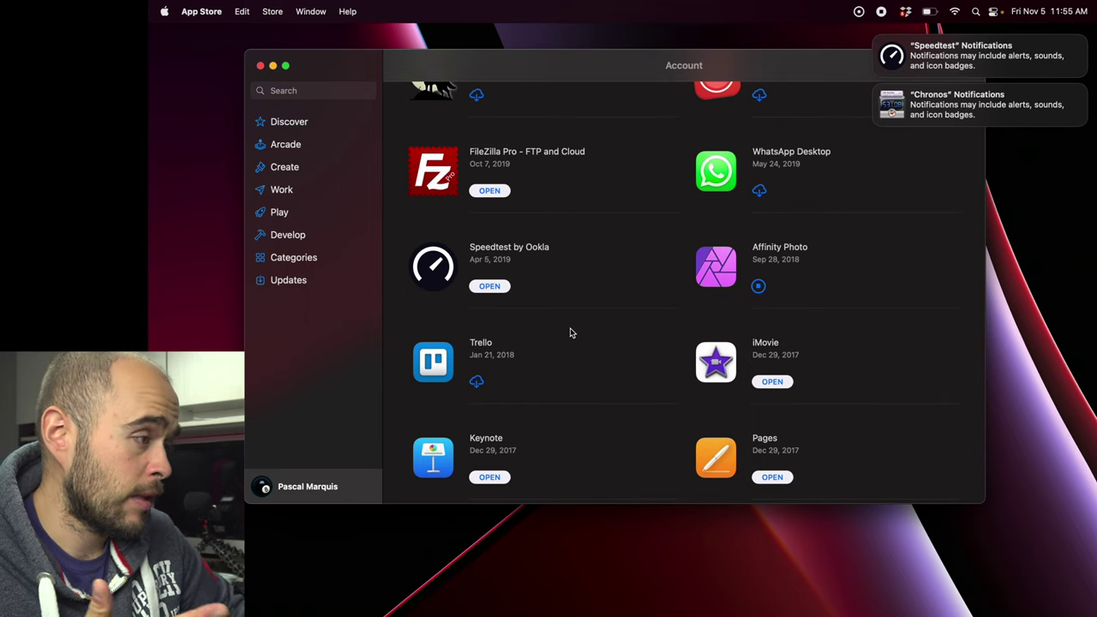
scroll(569, 333, down, 2)
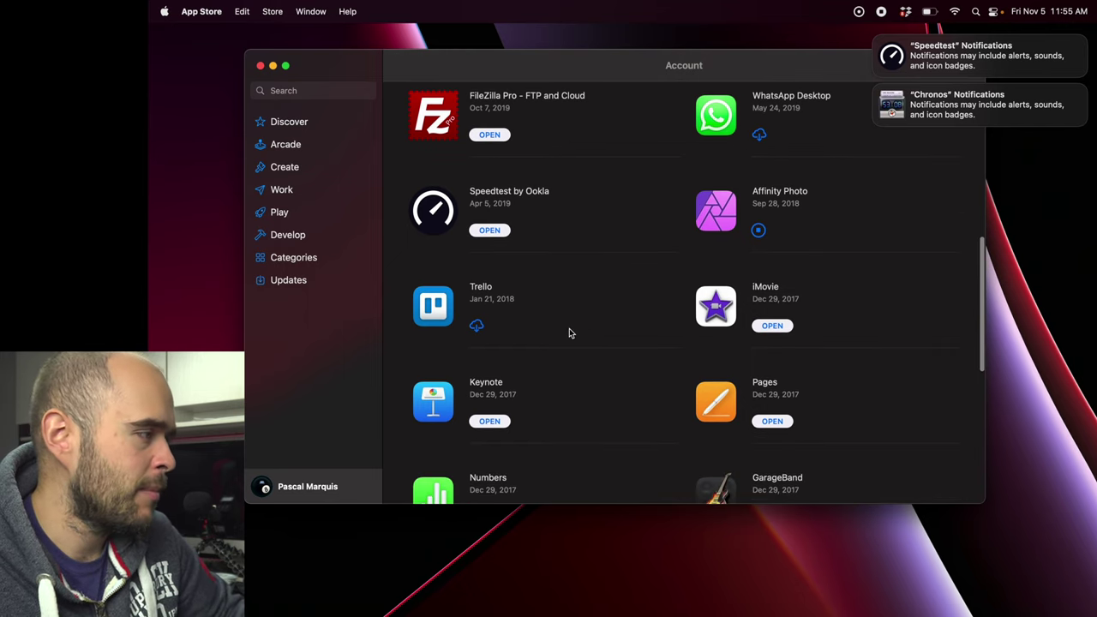
mouse_move(569, 333)
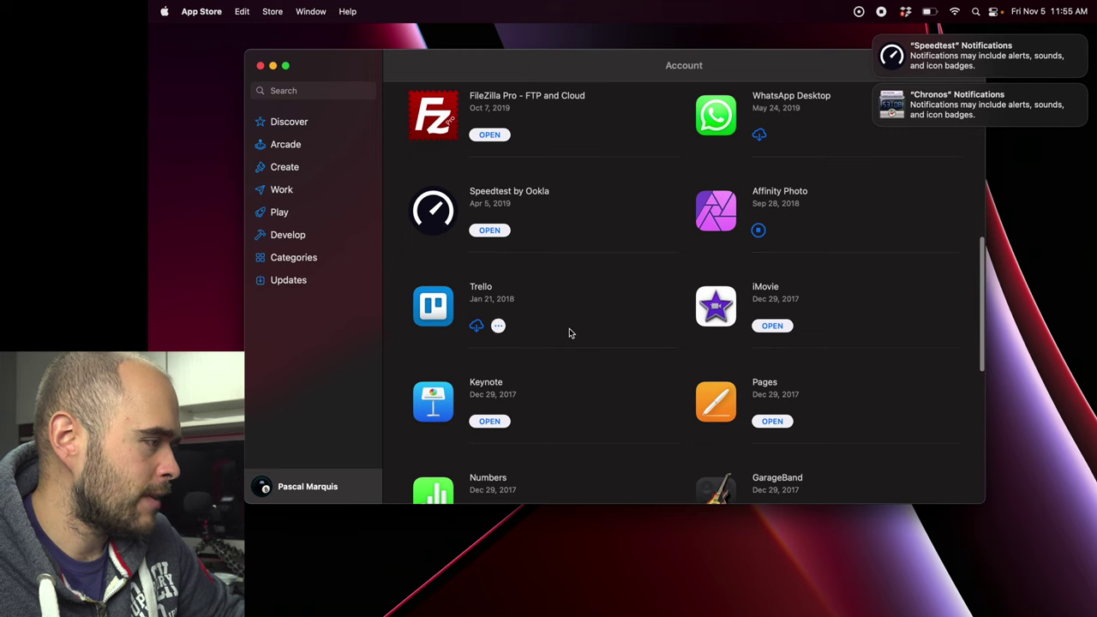
click(476, 331)
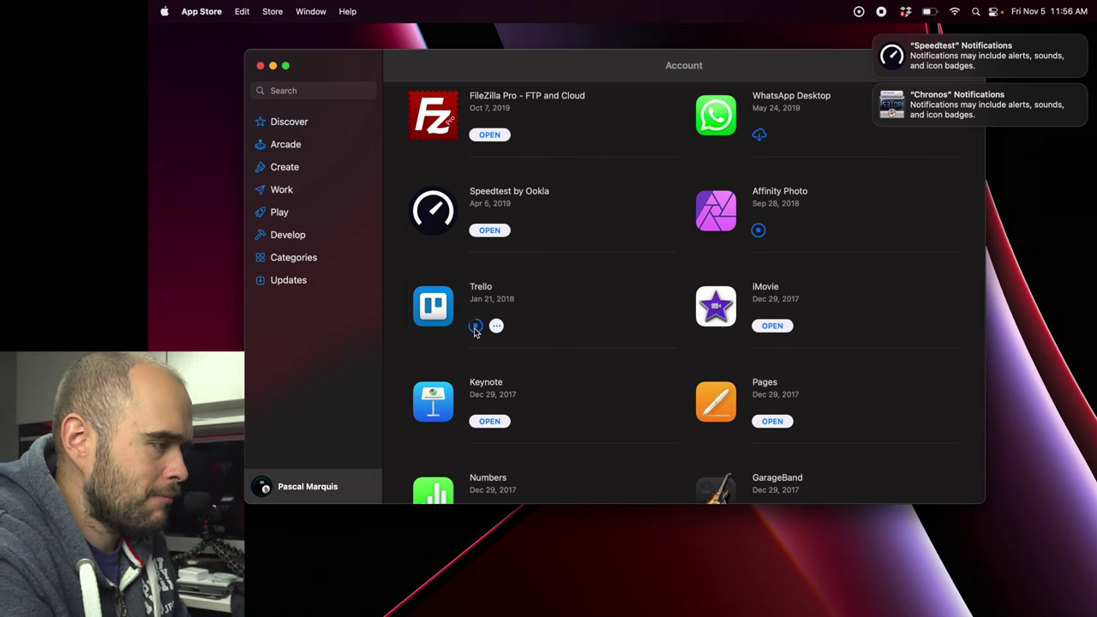
- Download Blackmagic Disk Speed Test from the purchased Mac apps
scroll(476, 333, down, 8)
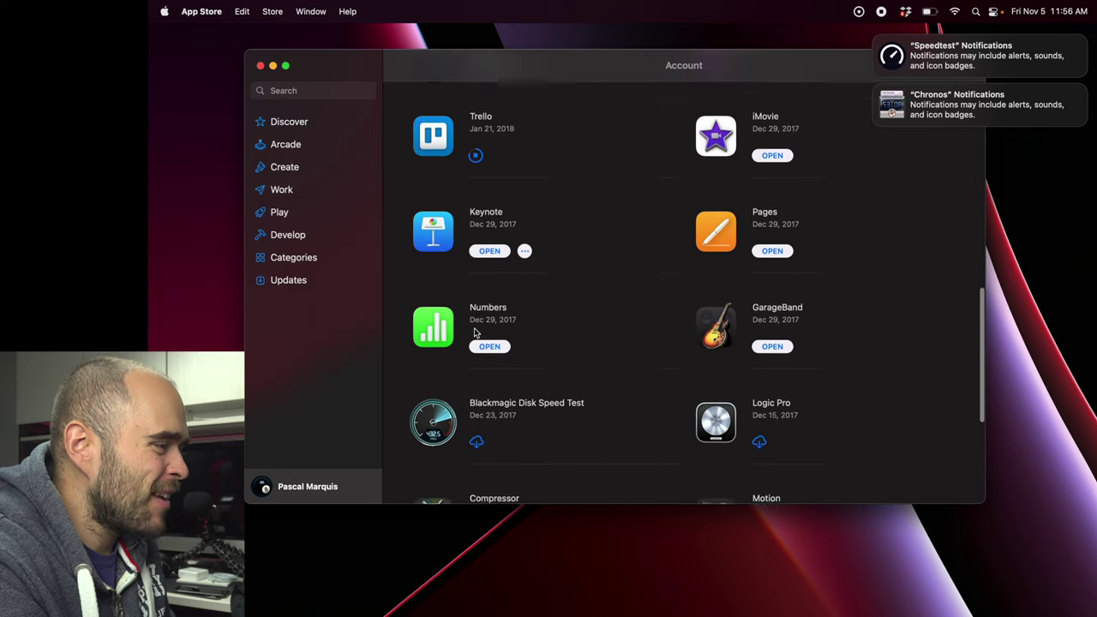
scroll(476, 333, down, 2)
click(476, 332)
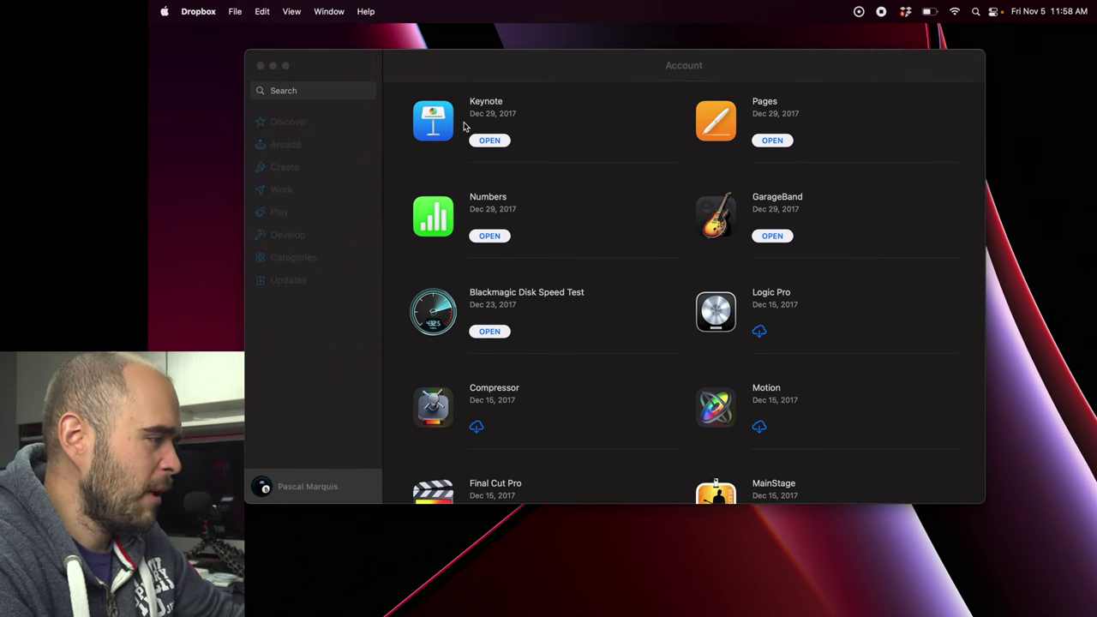
- Launch Blackmagic Disk Speed Test, run and stop a write and read speed test, and close it
click(491, 334)
click(491, 335)
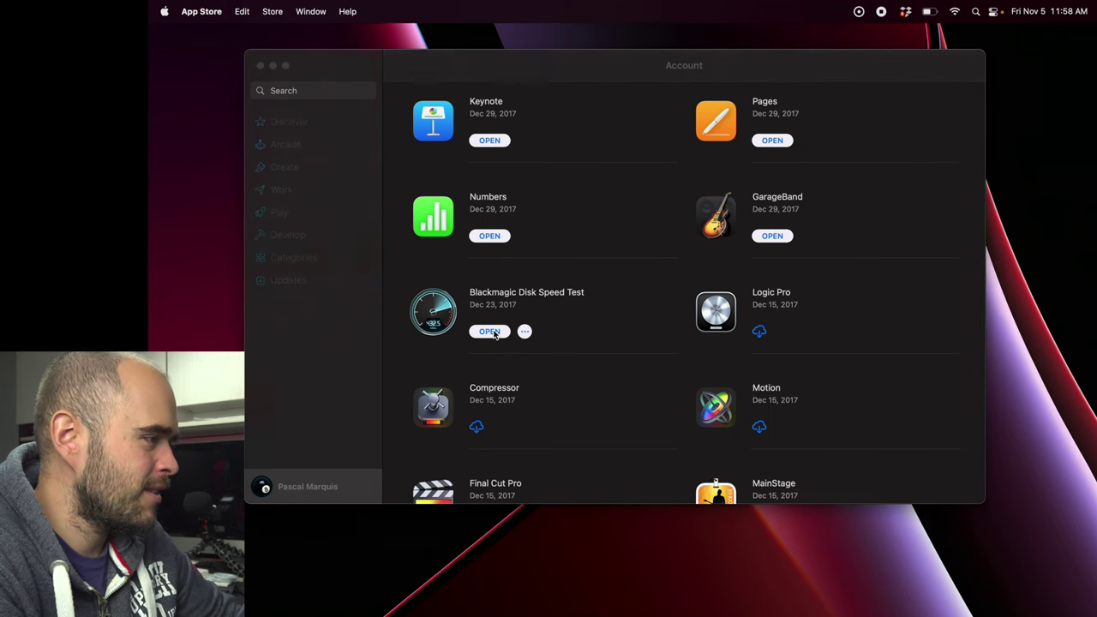
click(614, 248)
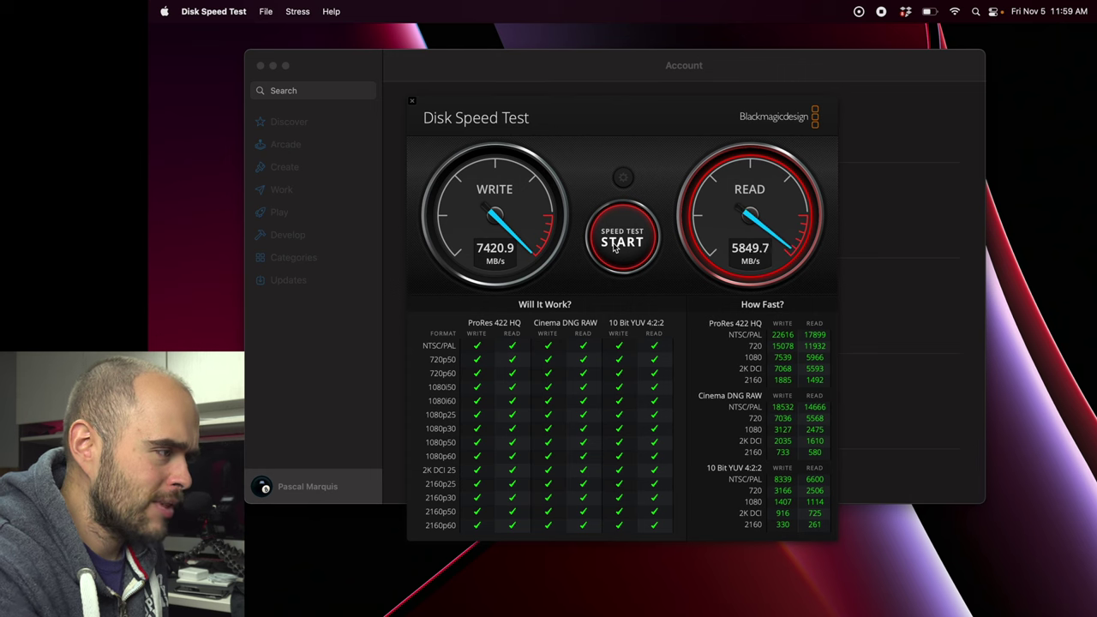
click(614, 245)
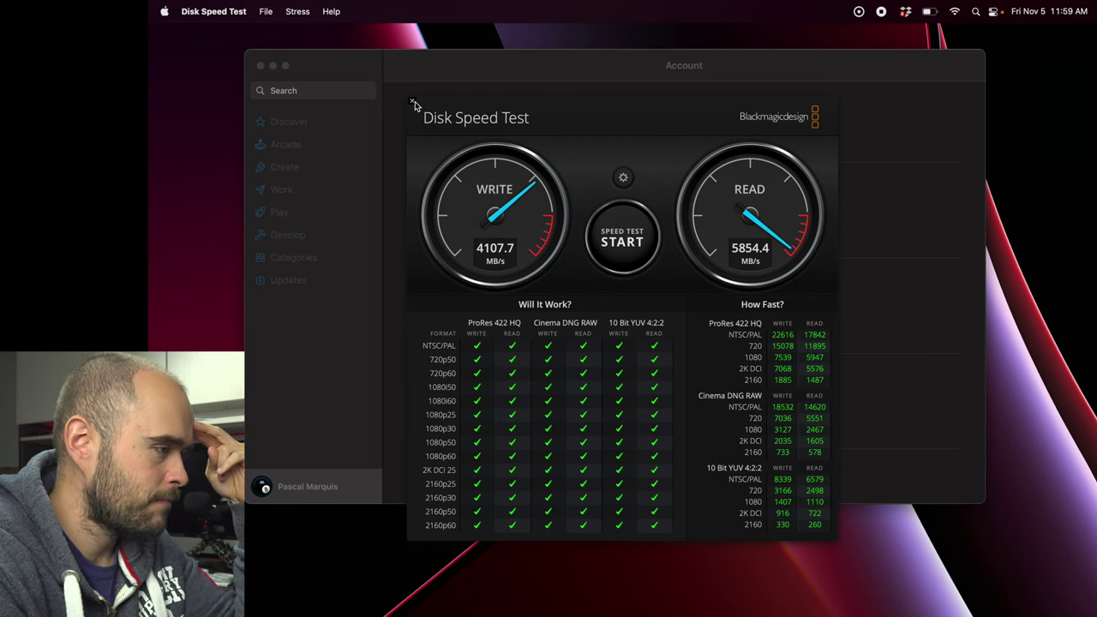
click(412, 102)
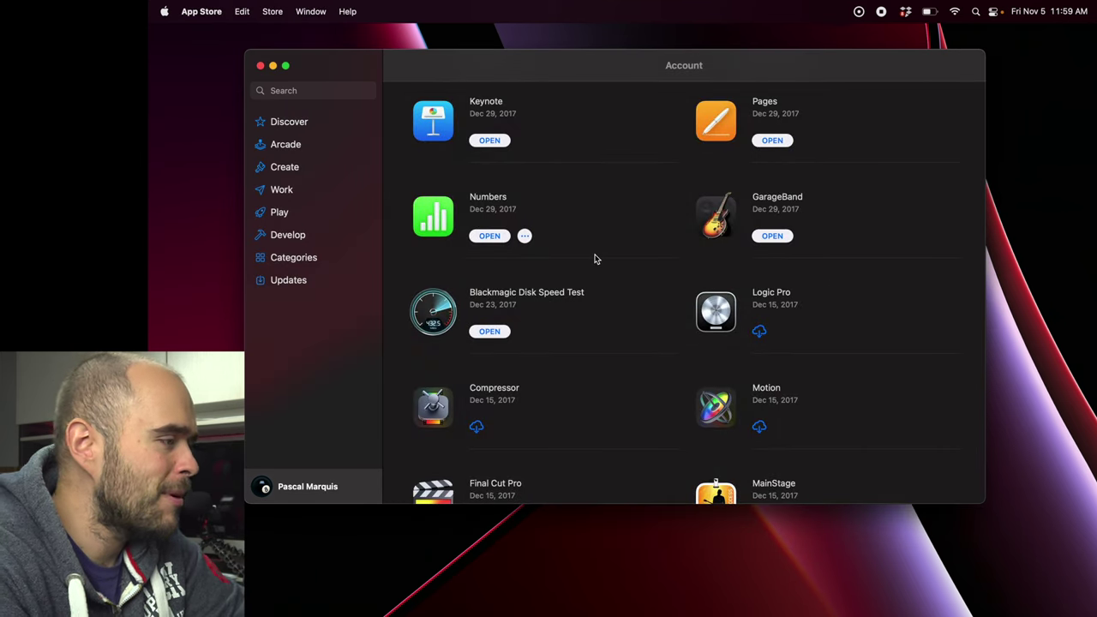
- Download Compressor, Motion, Final Cut Pro and VPN Unlimited - WiFi Proxy from the purchased Mac apps
scroll(596, 259, down, 4)
mouse_move(476, 271)
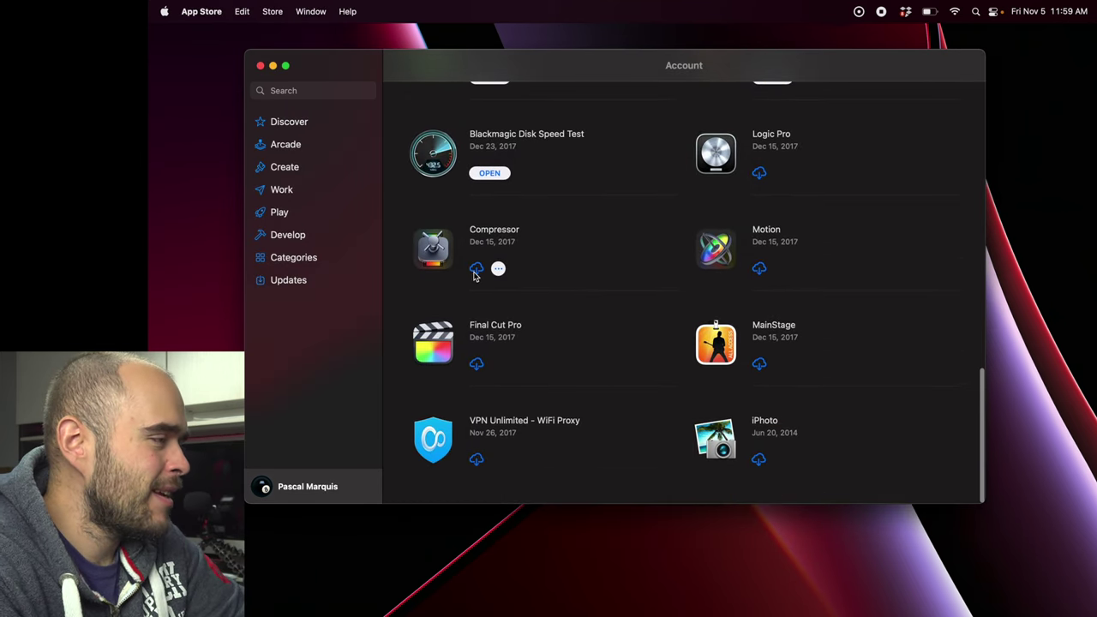
click(477, 271)
mouse_move(746, 274)
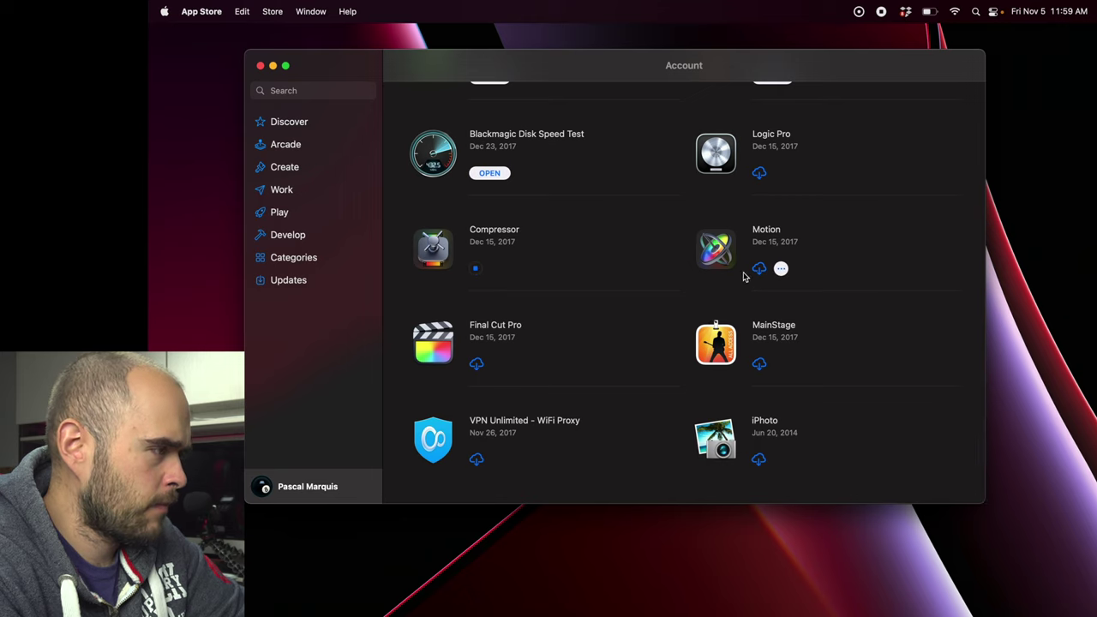
click(757, 271)
mouse_move(480, 364)
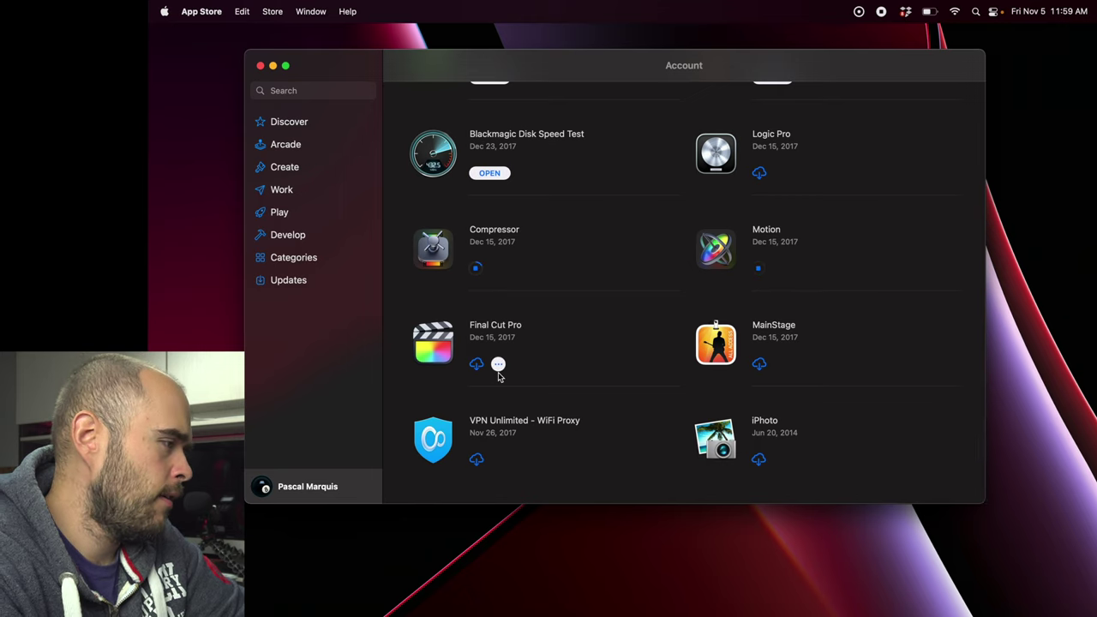
click(477, 364)
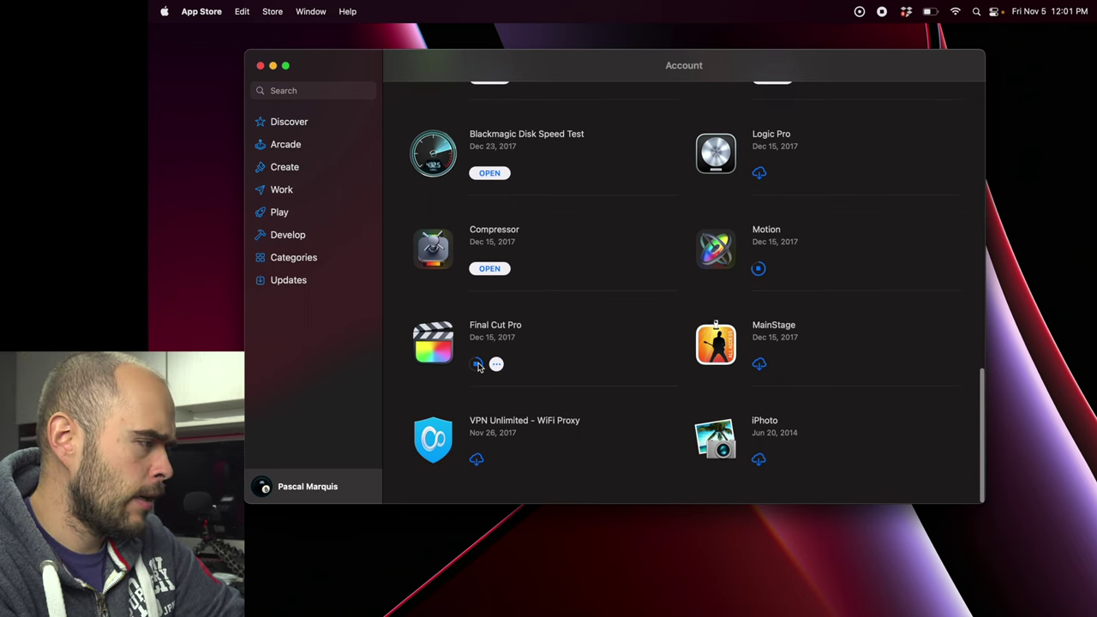
click(477, 462)
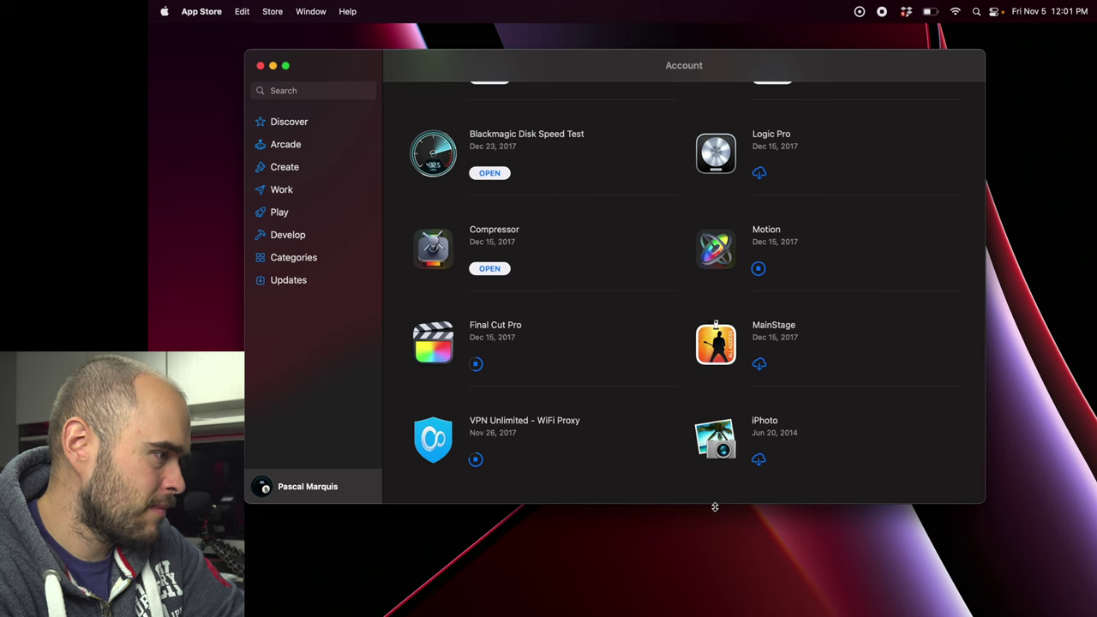
scroll(708, 416, up, 15)
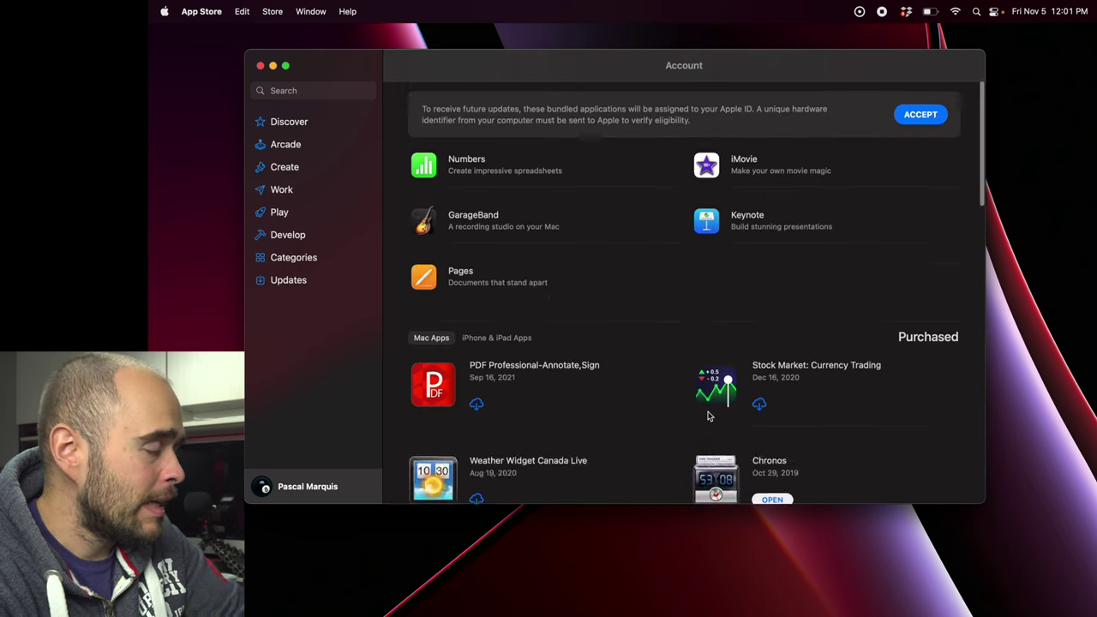
scroll(708, 416, up, 2)
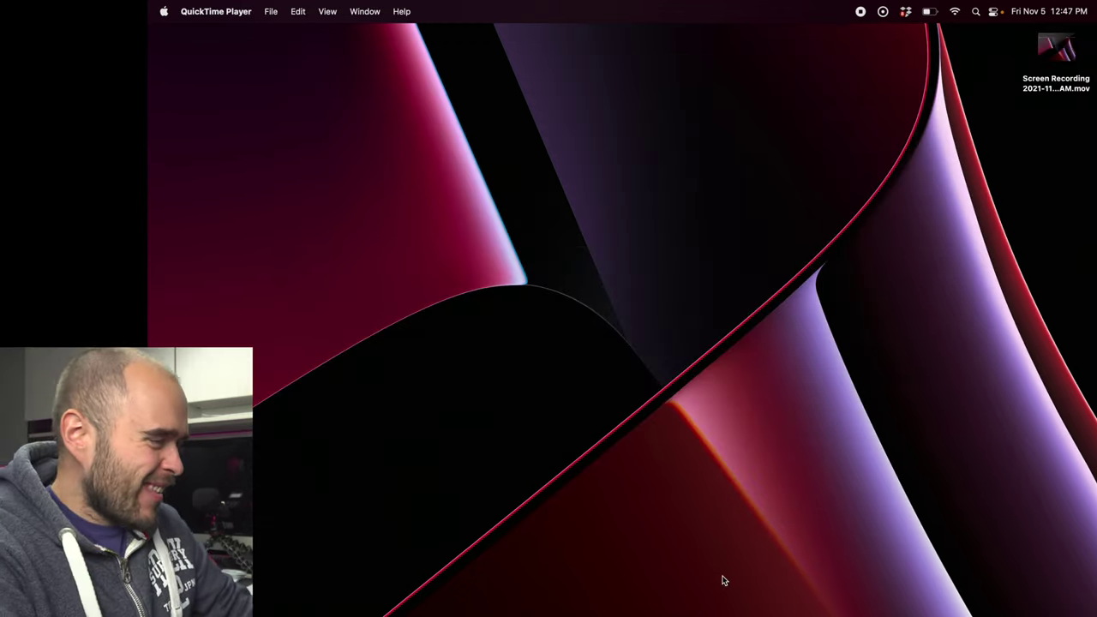
key(ctrl+Right)
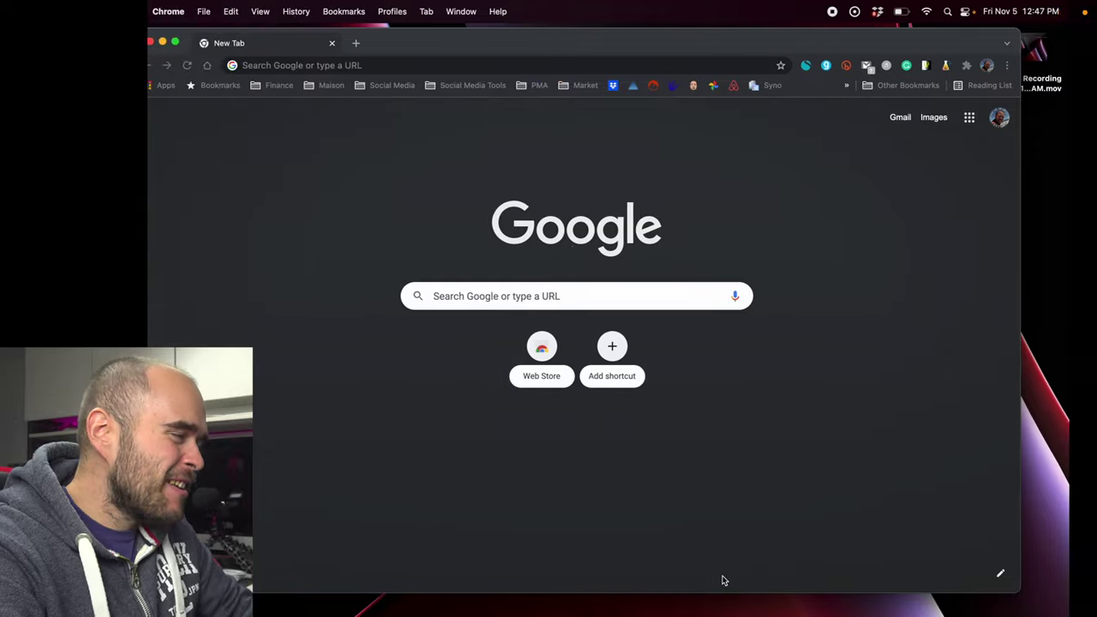
key(ctrl+Left)
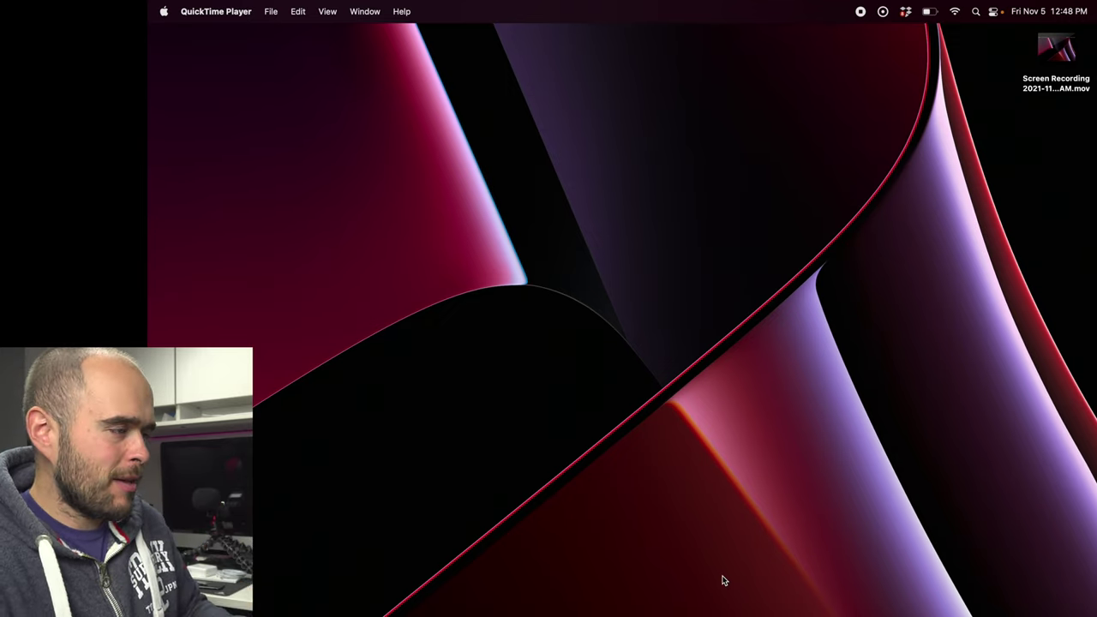
key(ctrl+Left)
key(ctrl+Right)
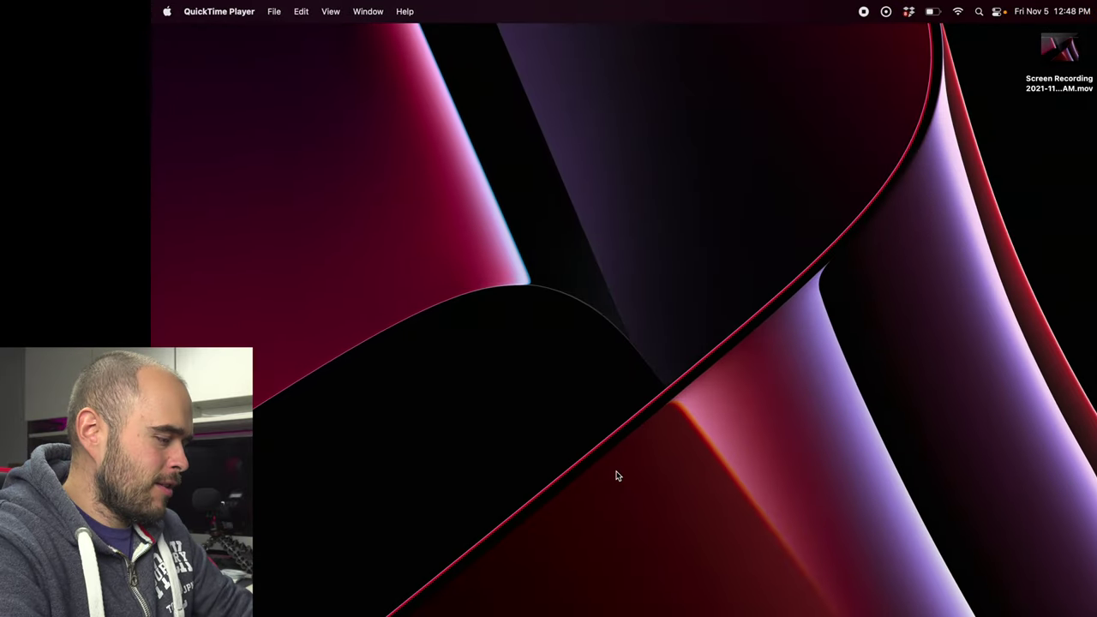
- In a new Finder window, open the personal folder inside Conception Phoenix Dropbox and display its contents as a list
click(615, 475)
key(super+n)
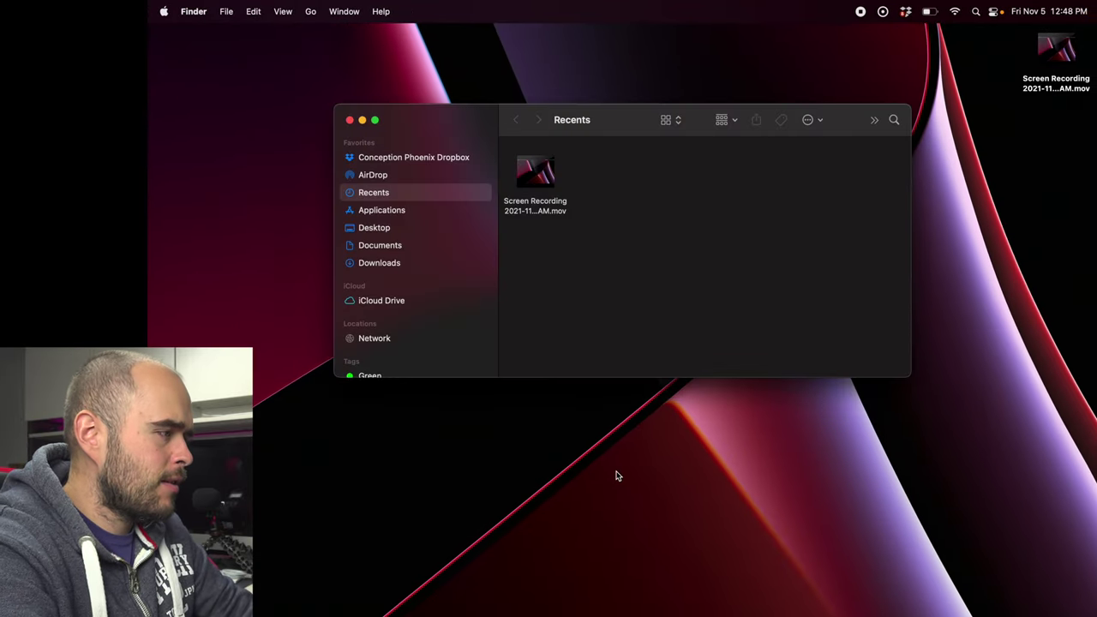
click(399, 157)
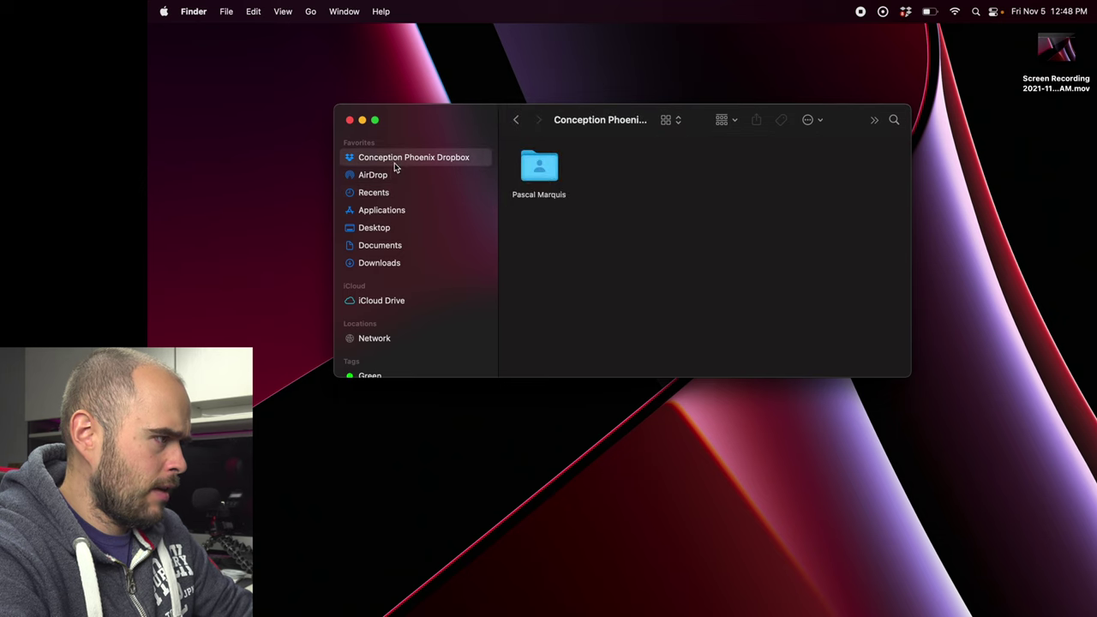
double_click(537, 176)
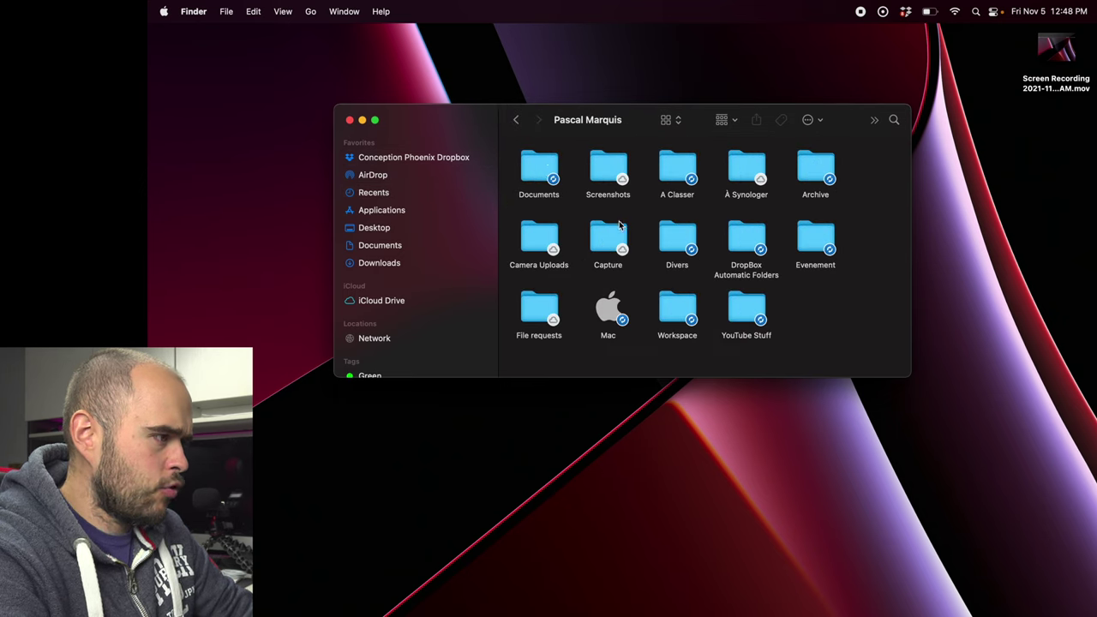
click(681, 121)
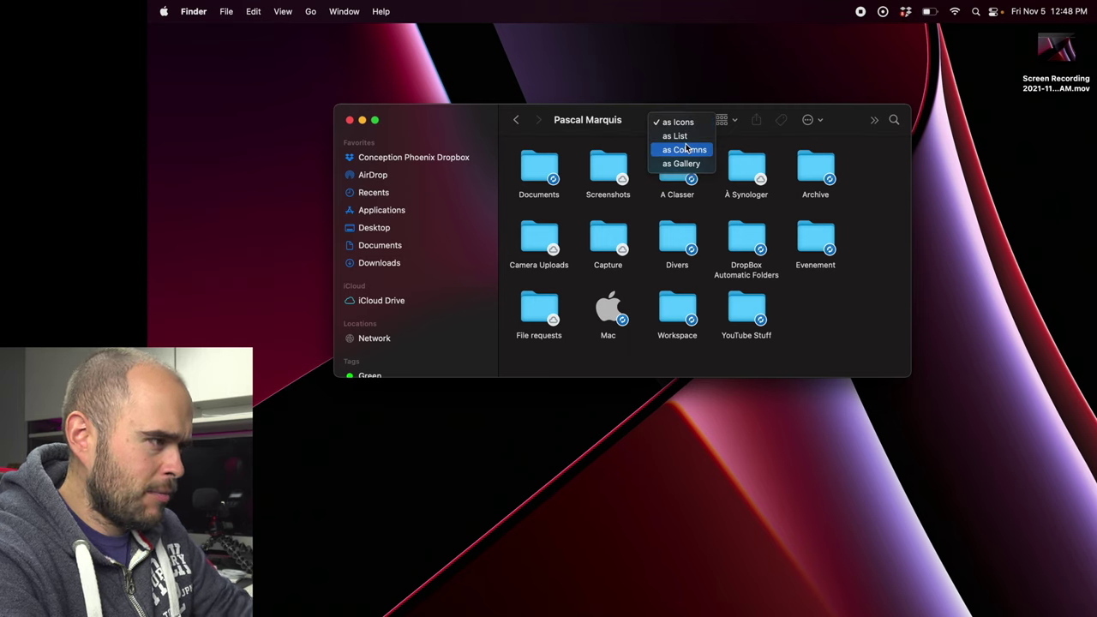
key(Escape)
key(super+2)
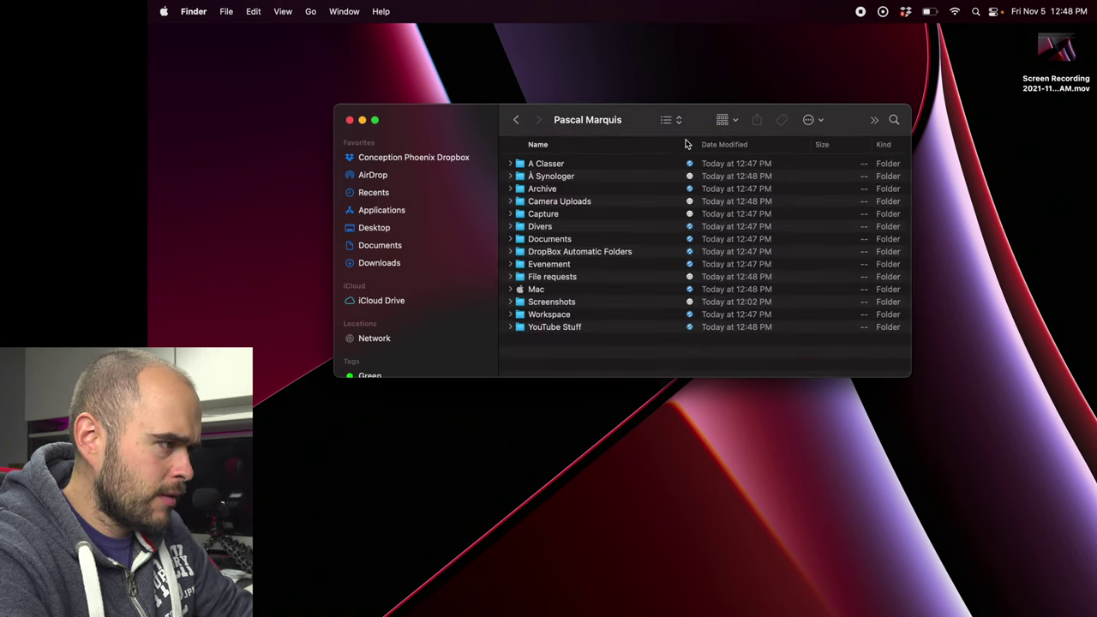
- Open the Liste à installer.rtf file from the Mac Essentials folder inside the Dropbox Documents folder
click(594, 215)
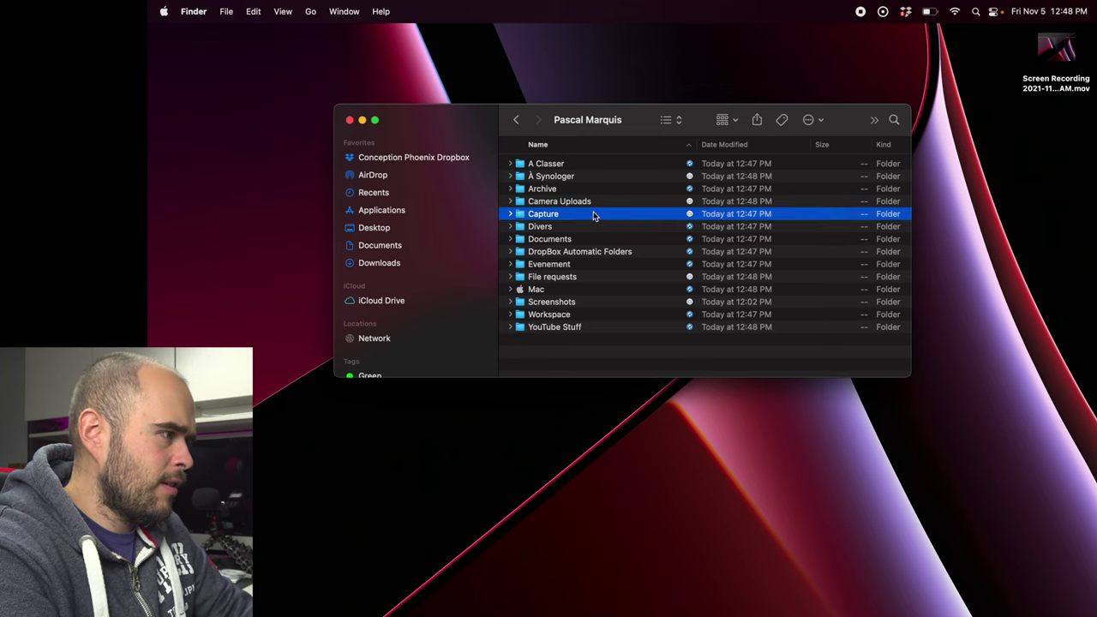
key(Down)
key(Down)
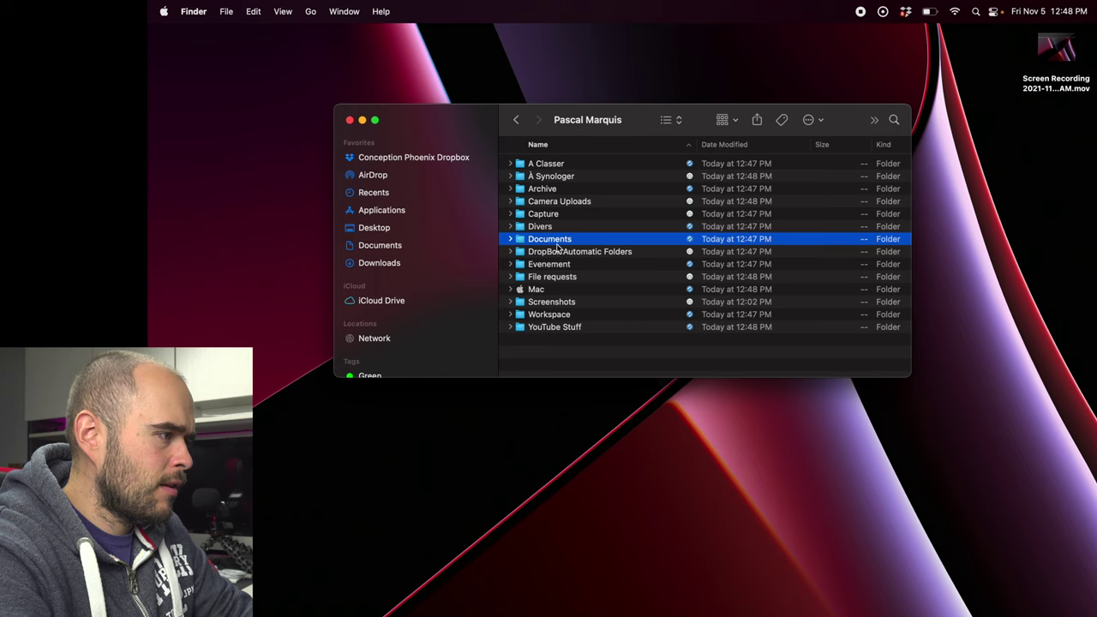
key(super+Down)
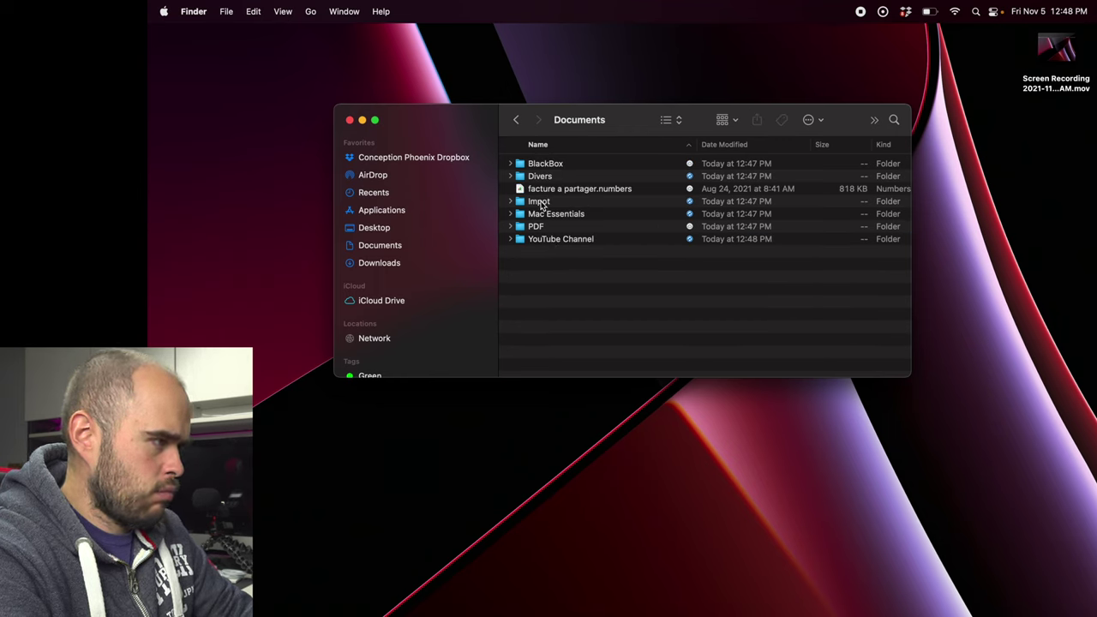
double_click(543, 215)
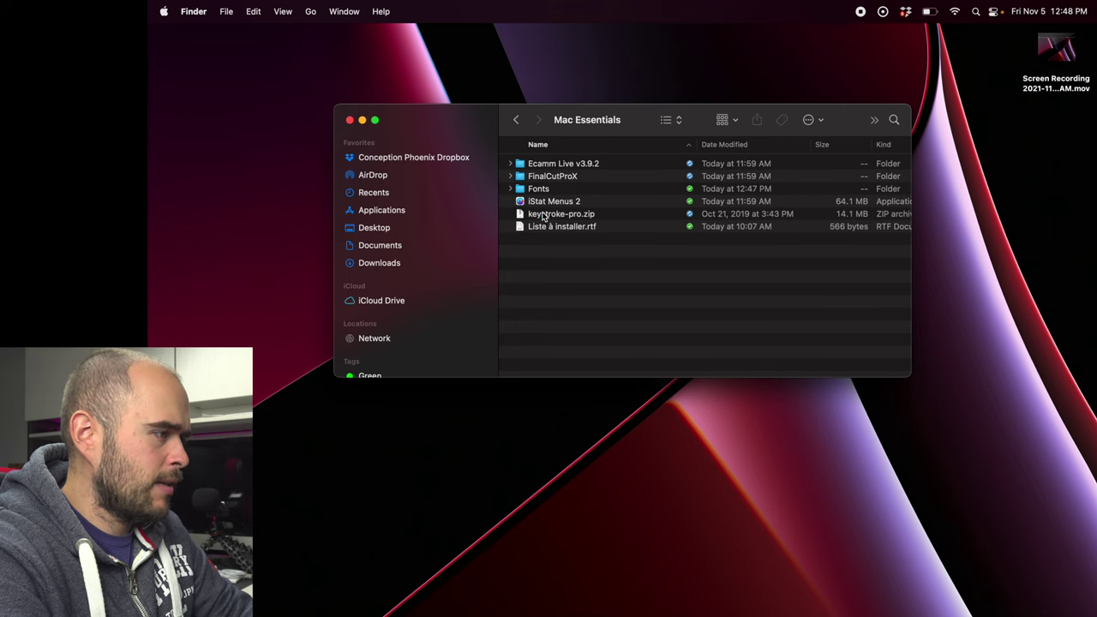
double_click(551, 227)
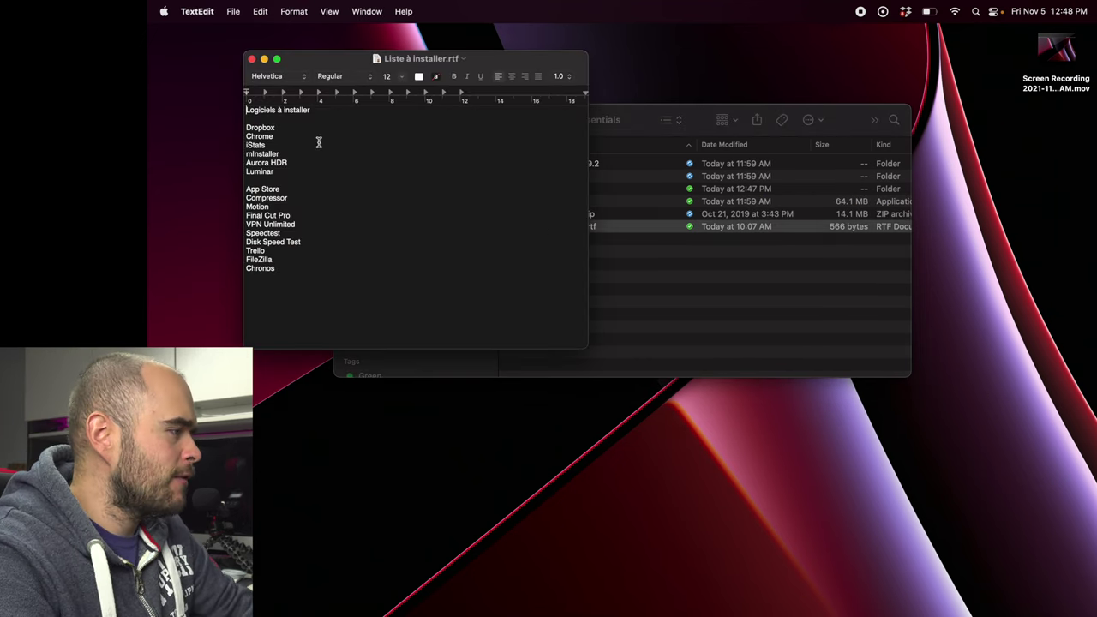
- Switch to Chrome, search Google for "istats" and open Bjango's iStat Menus page at its download options
key(super+Tab)
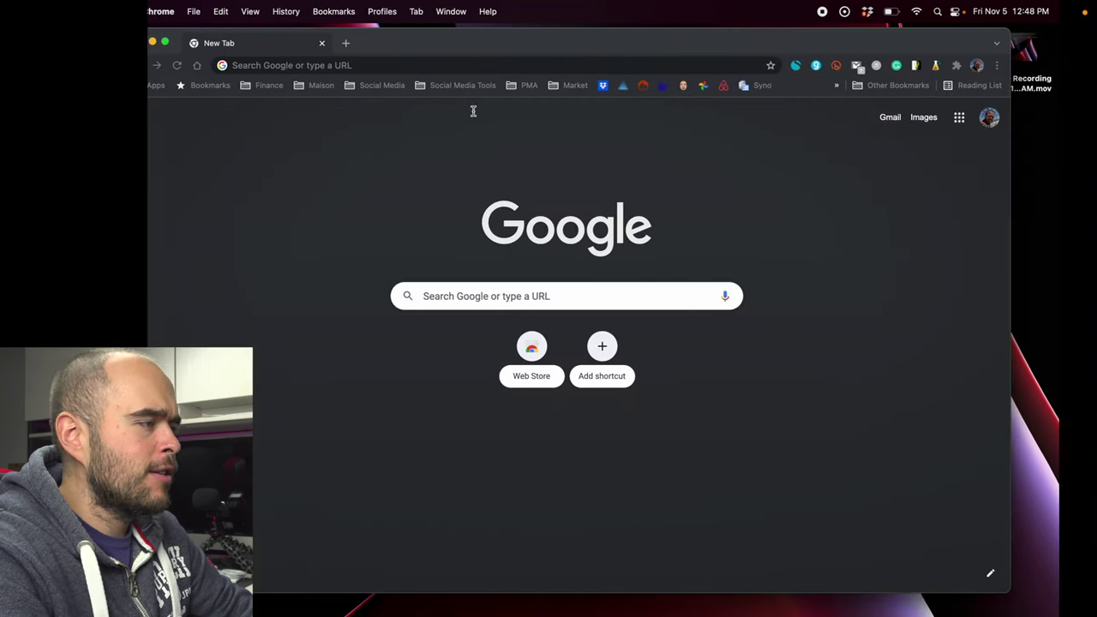
click(402, 66)
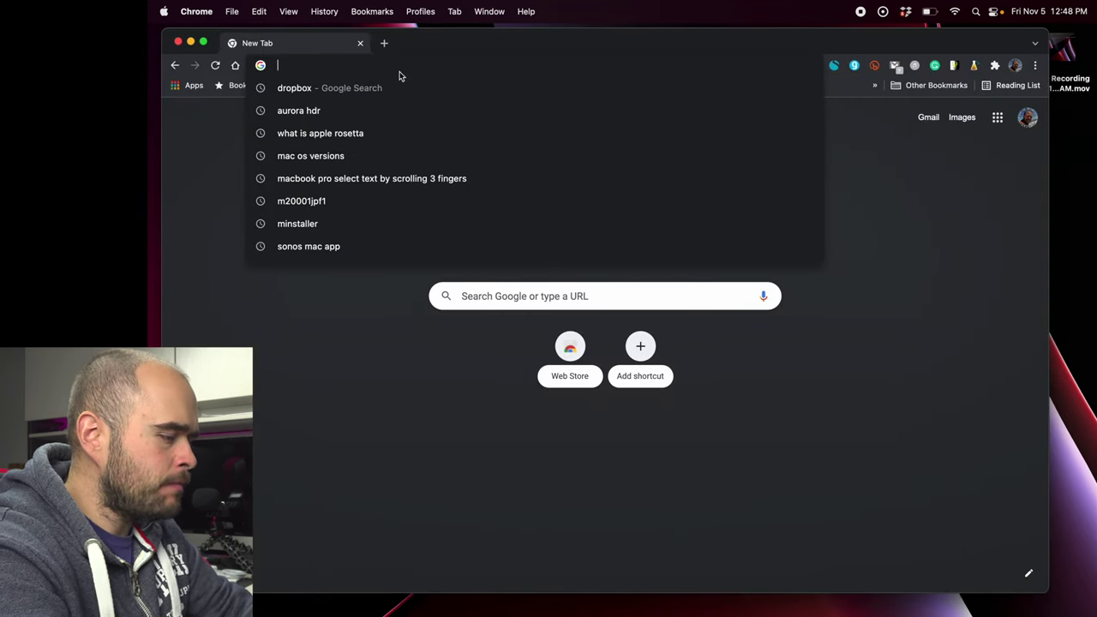
text(istats)
key(Return)
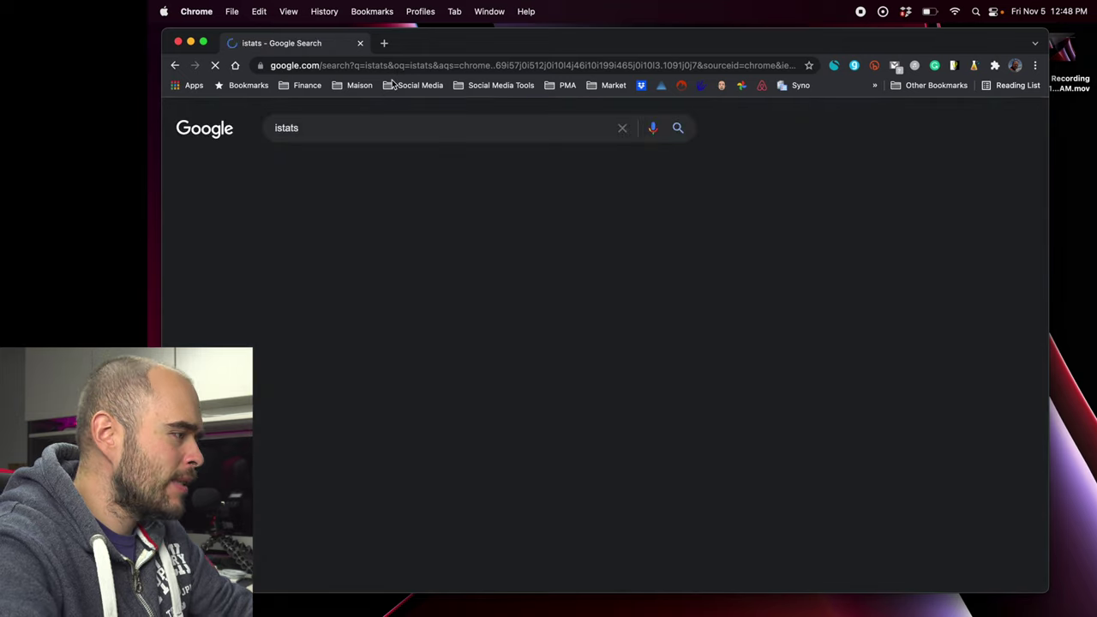
click(285, 237)
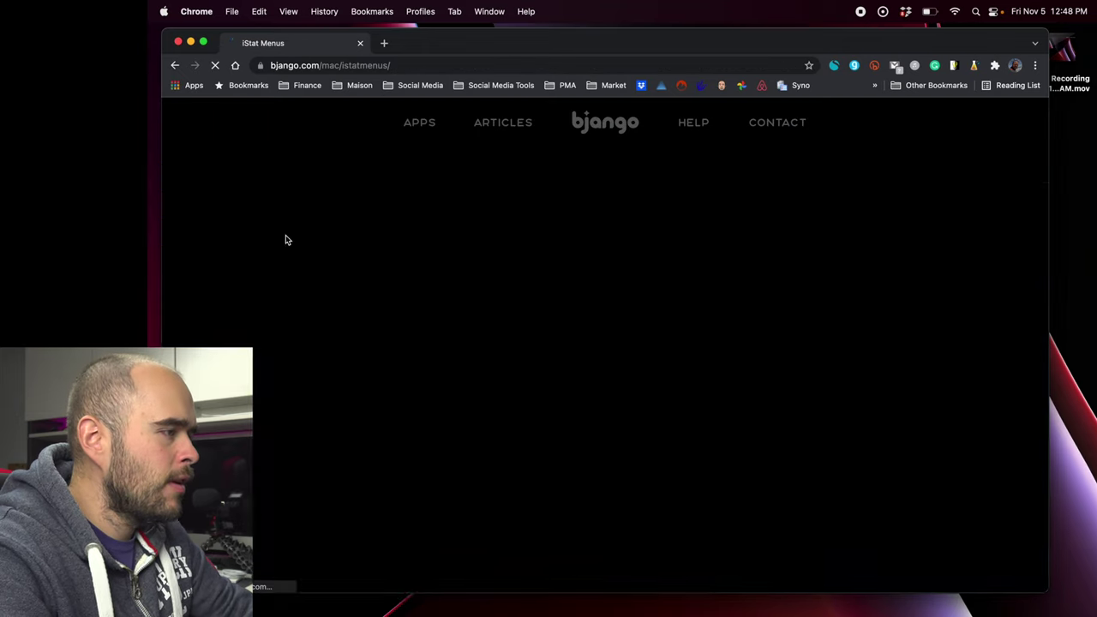
scroll(763, 274, down, 1)
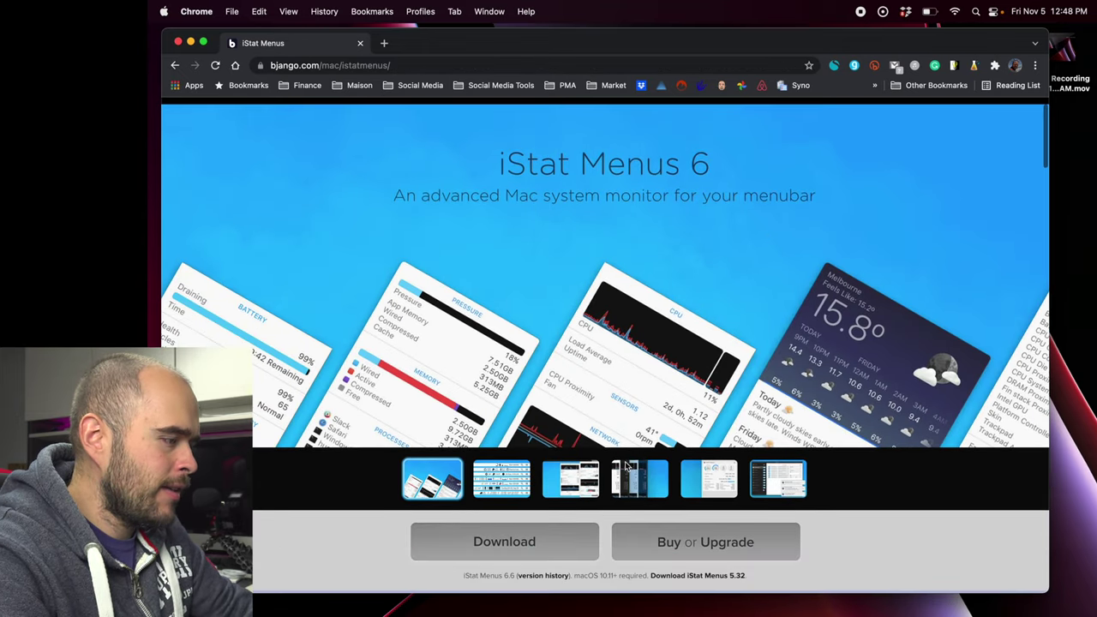
- Download iStat Menus 6 from the Bjango page and launch the downloaded app to install its components for all users
click(551, 545)
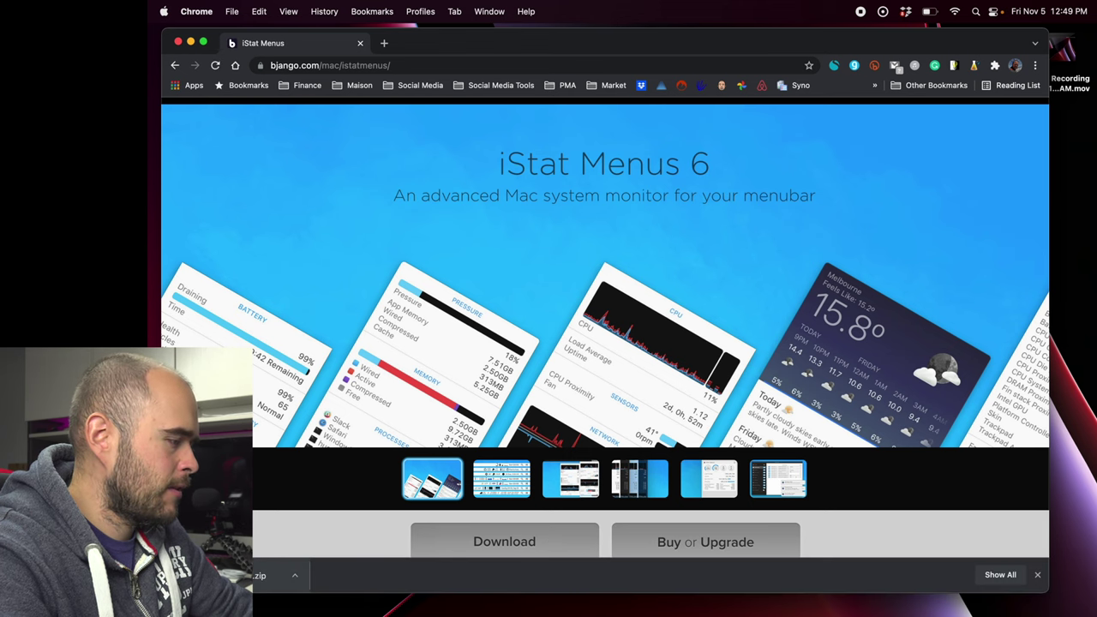
click(222, 575)
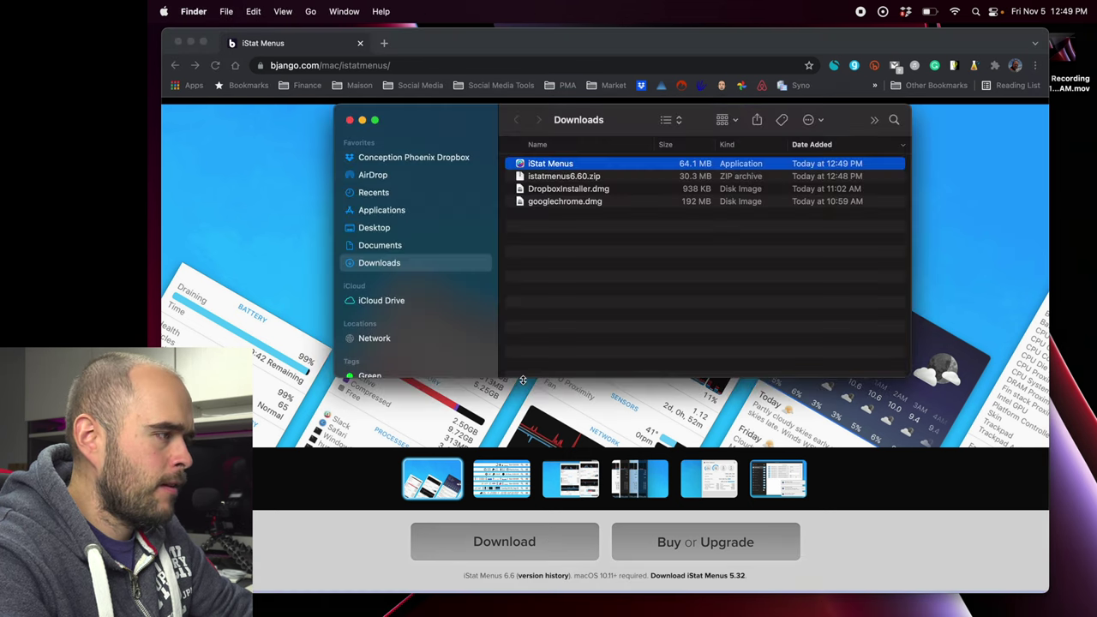
double_click(533, 168)
click(623, 270)
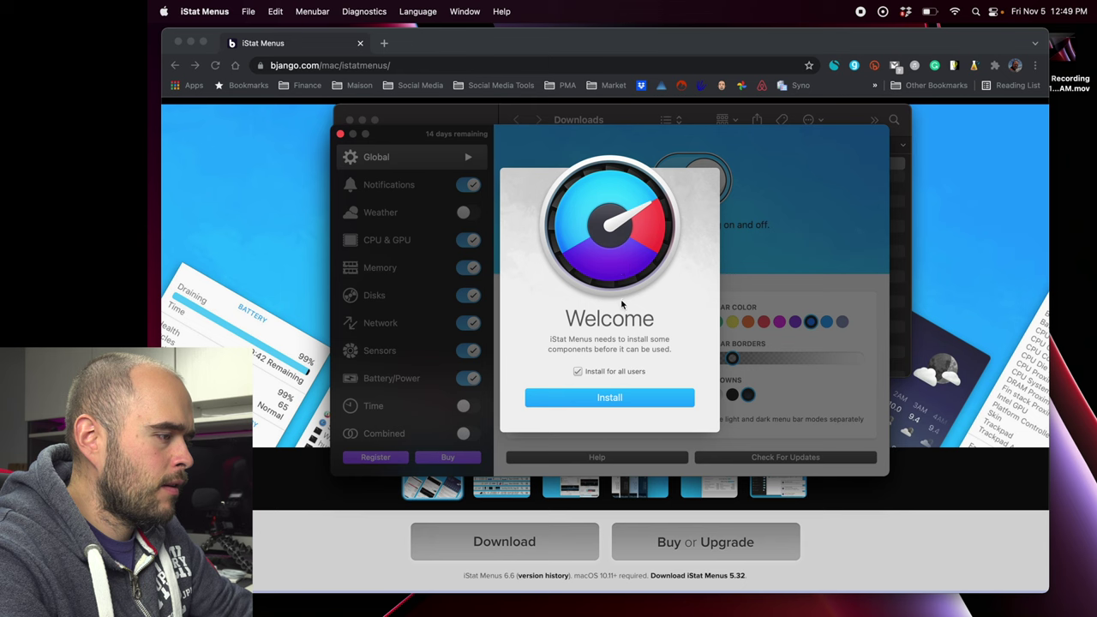
click(610, 397)
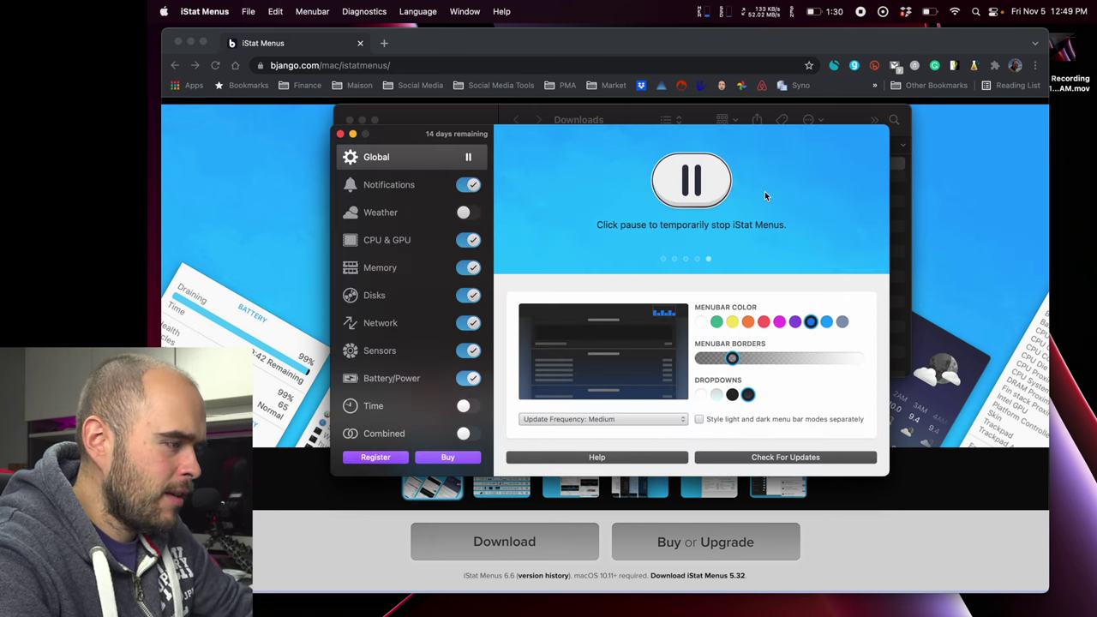
- Register iStat Menus and close its settings window
click(386, 462)
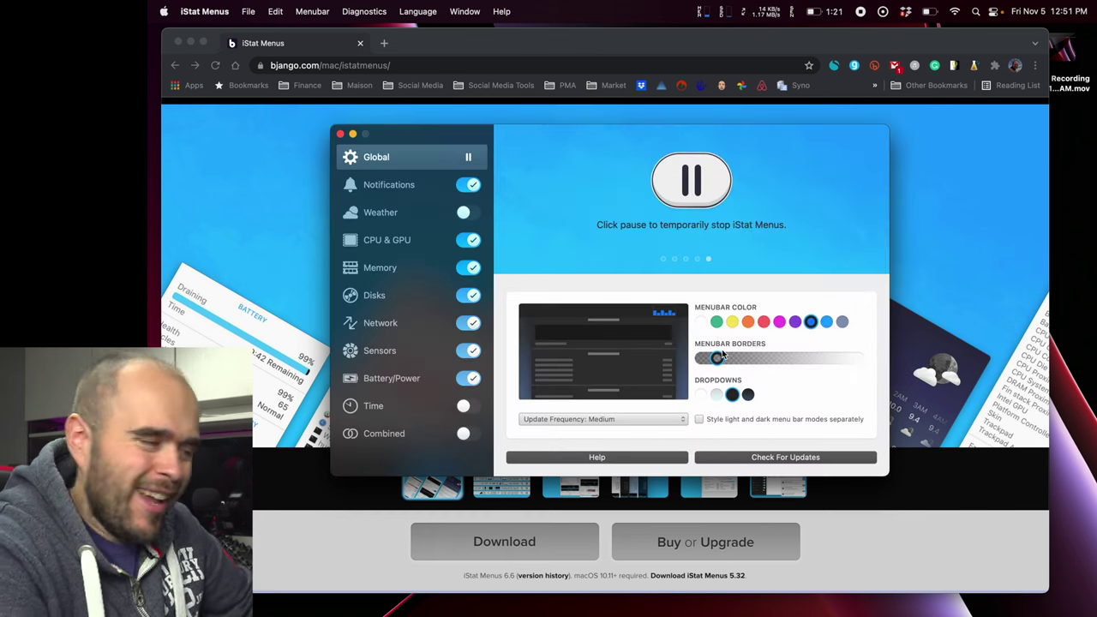
click(340, 135)
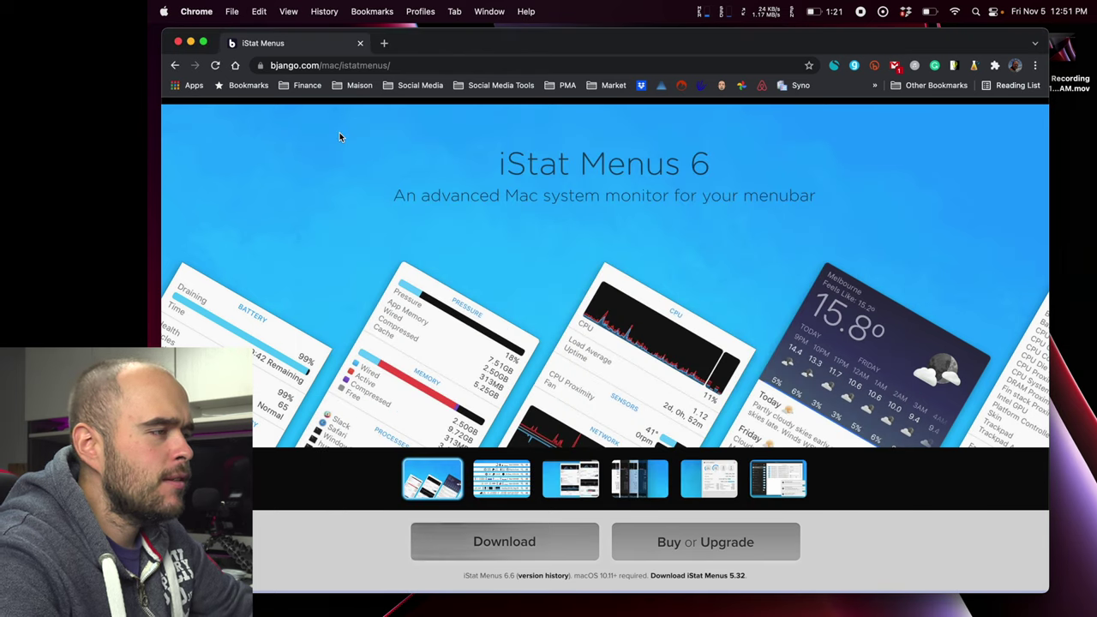
- Examine the iStat Menus memory usage details and the disk details for Macintosh HD
click(707, 12)
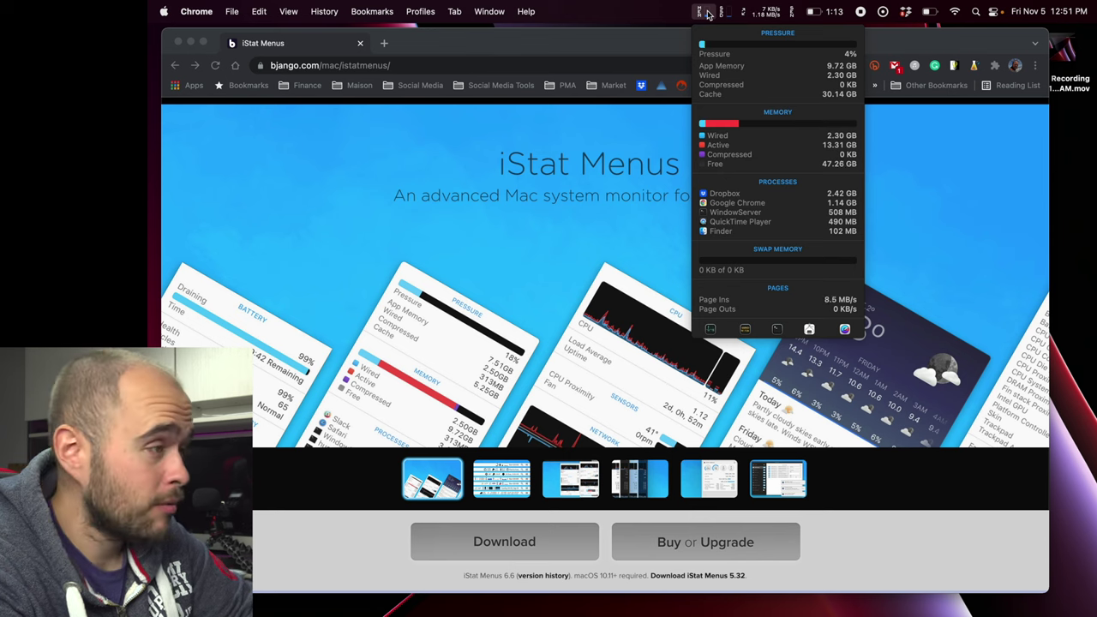
click(725, 13)
mouse_move(740, 58)
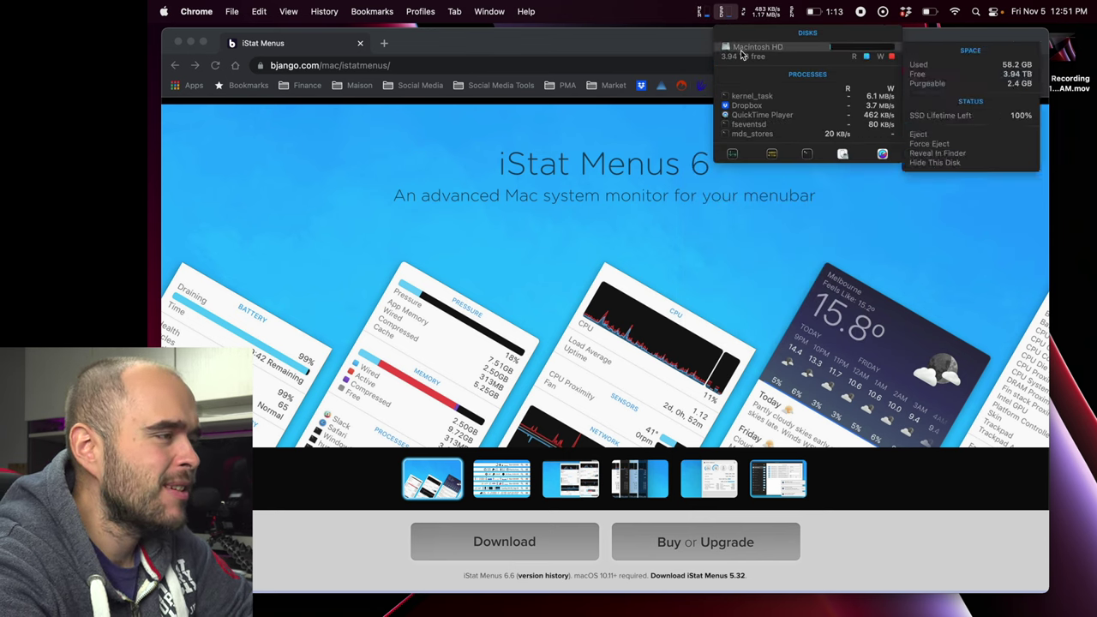